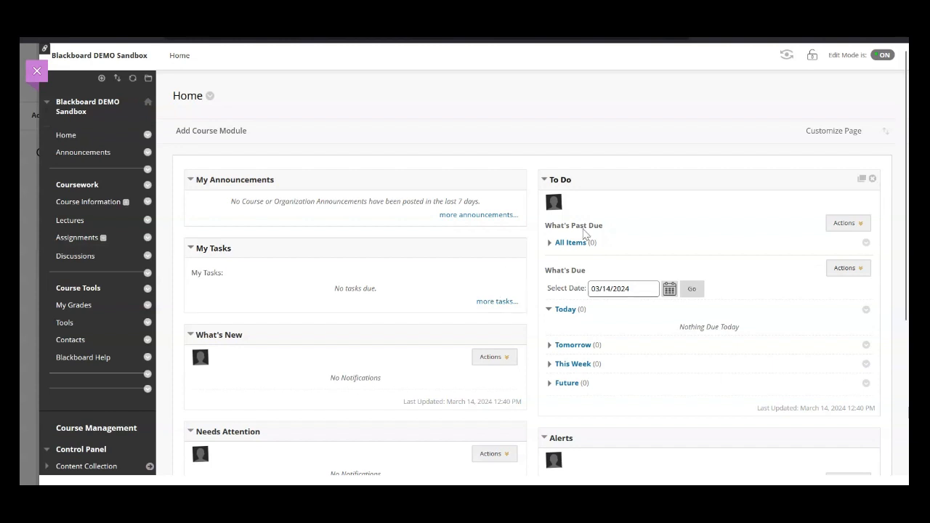
- Preview the course's Discussions, Announcements and Home pages with Edit Mode off, and turn Edit Mode back on
click(884, 58)
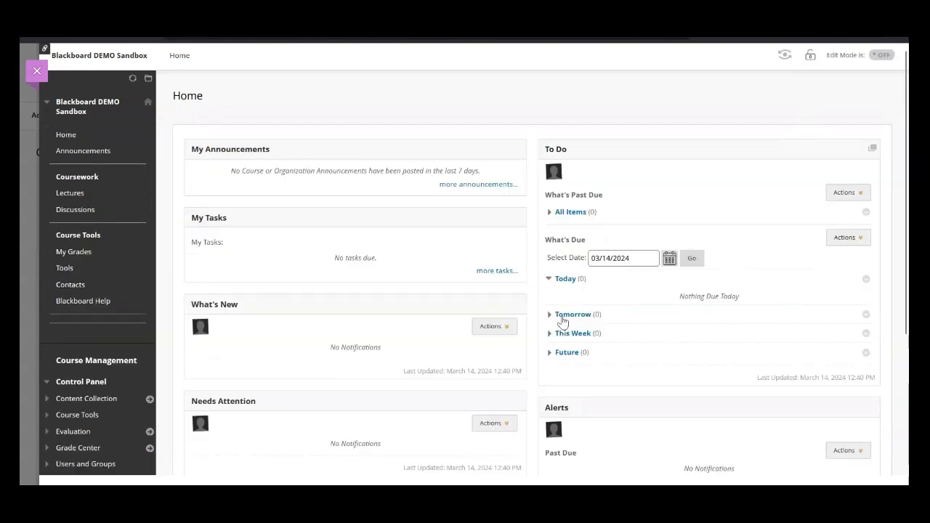
click(81, 210)
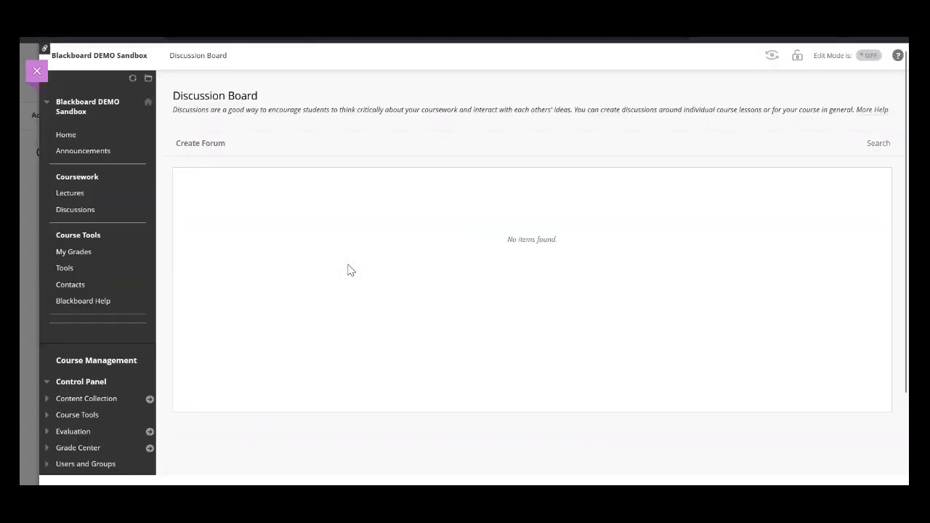
click(80, 151)
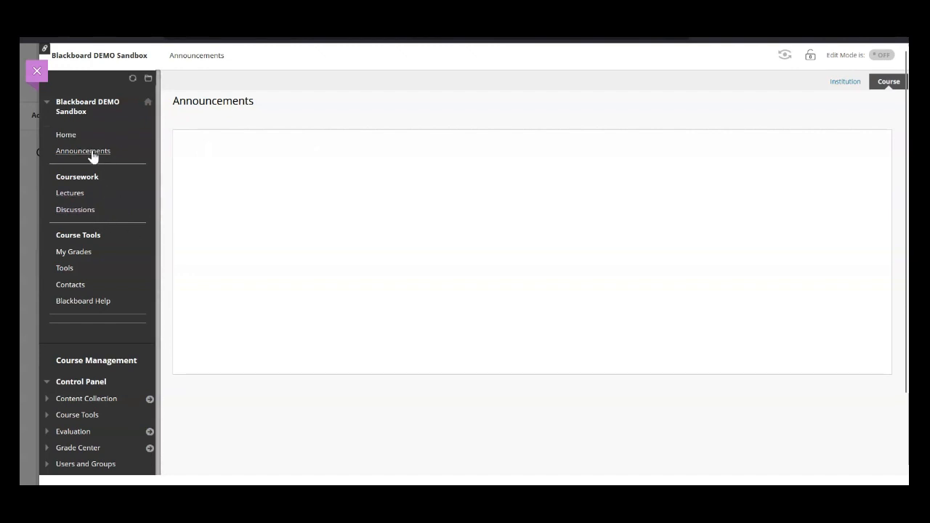
click(73, 135)
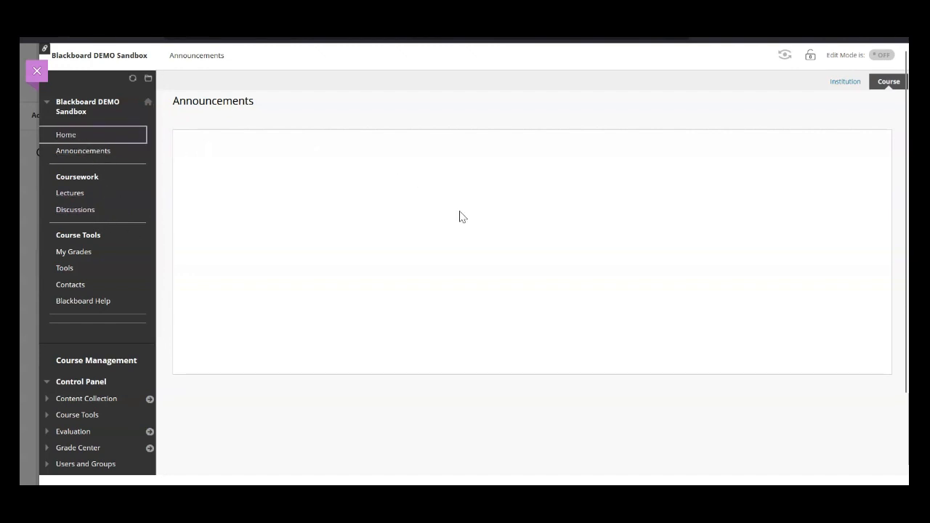
click(883, 56)
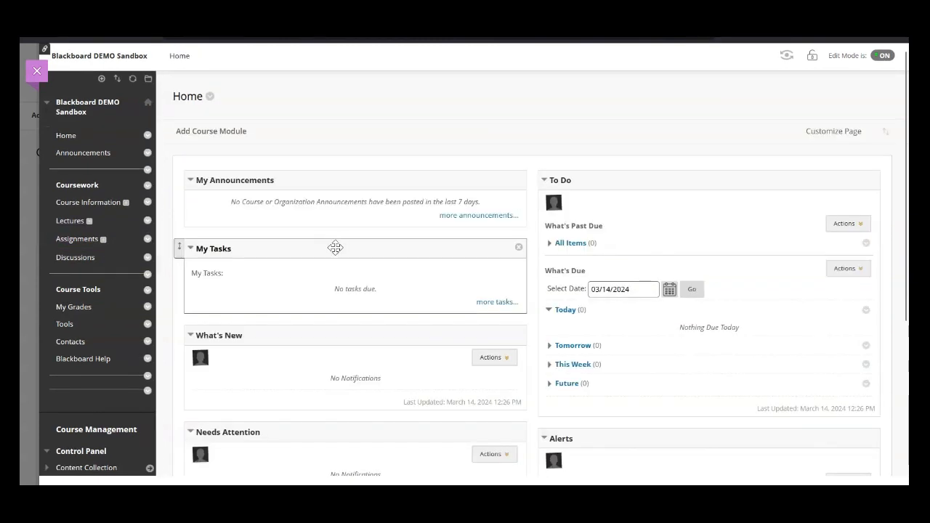
- Start a new content item in the Lectures area and name it "Week 1: Lecture - The History of Coffee Making"
click(71, 222)
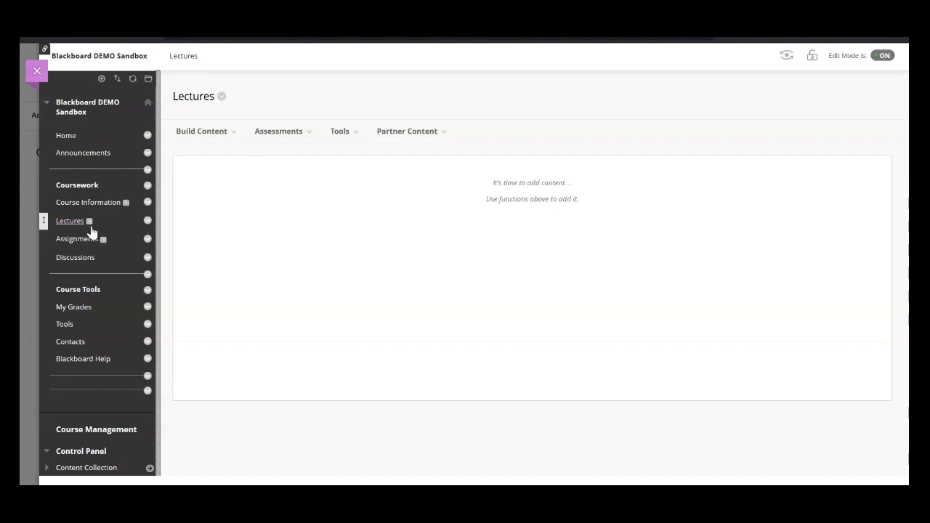
click(215, 134)
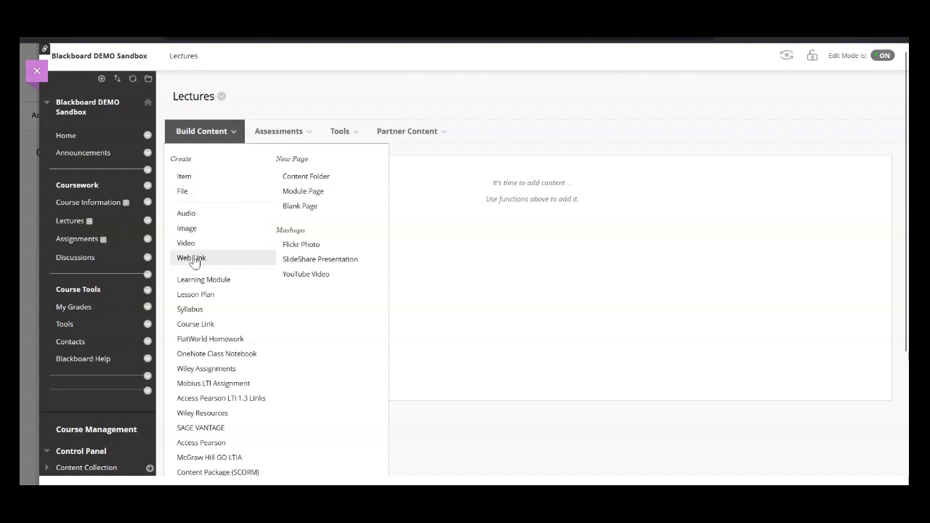
click(209, 179)
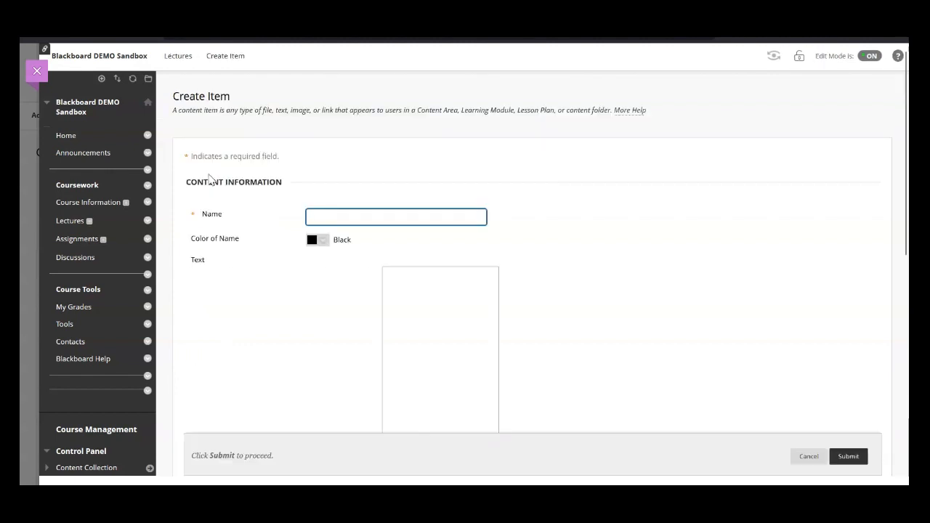
click(349, 216)
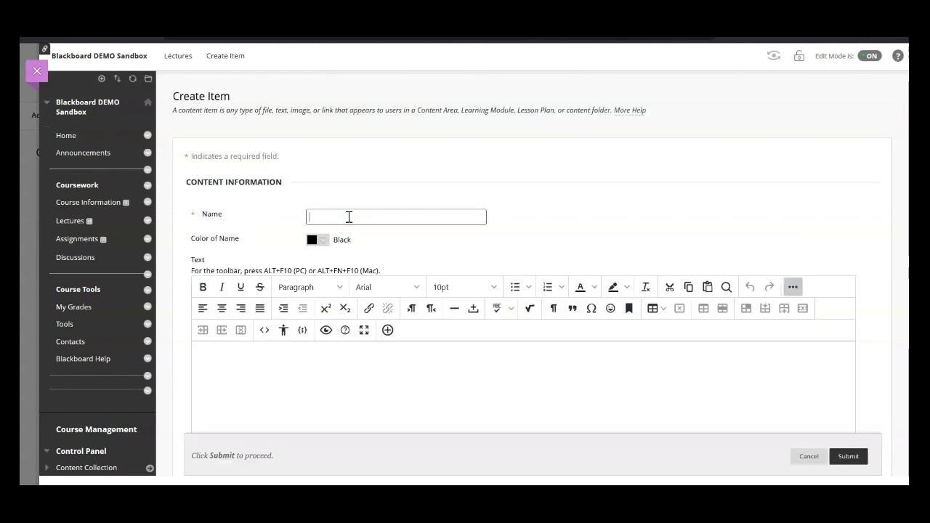
text(Week 1:)
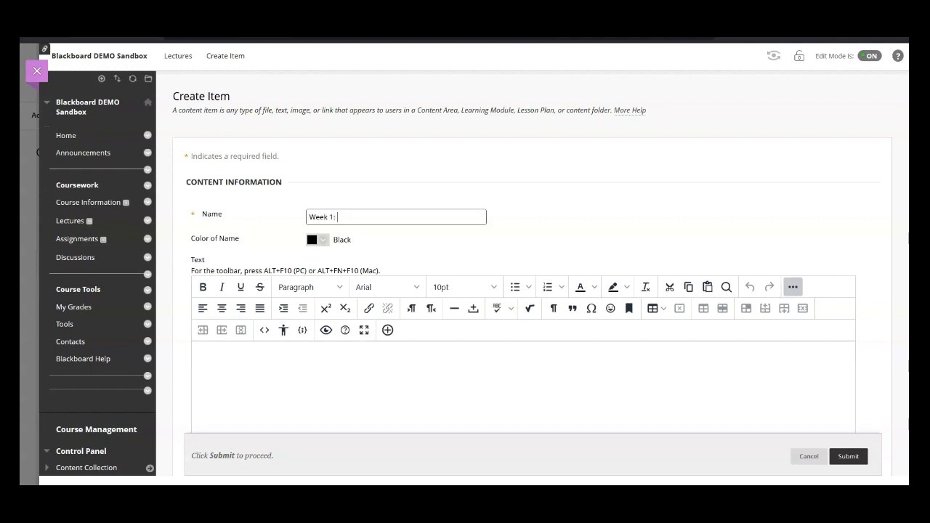
text( Lecture)
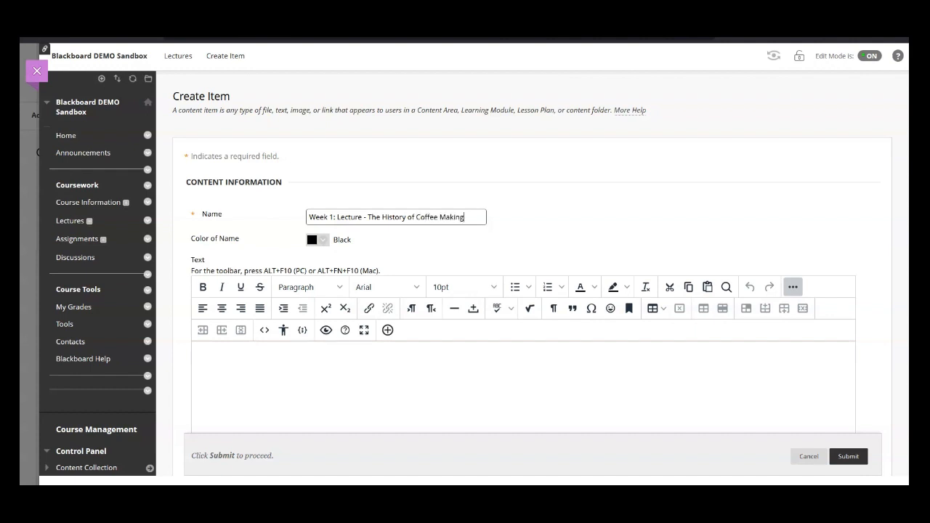
- Paste the copied coffee lecture into the item's text with formatting removed, check it through, and submit the item
scroll(452, 220, down, 3)
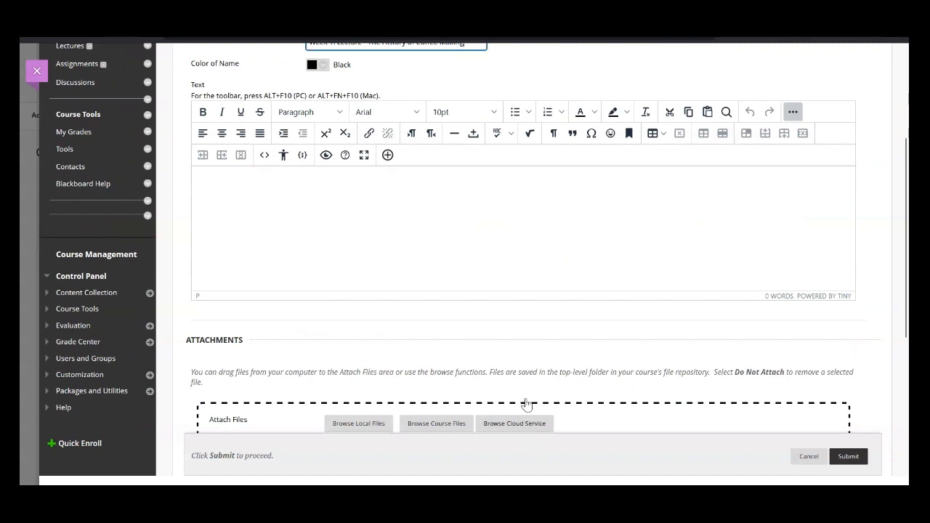
click(465, 202)
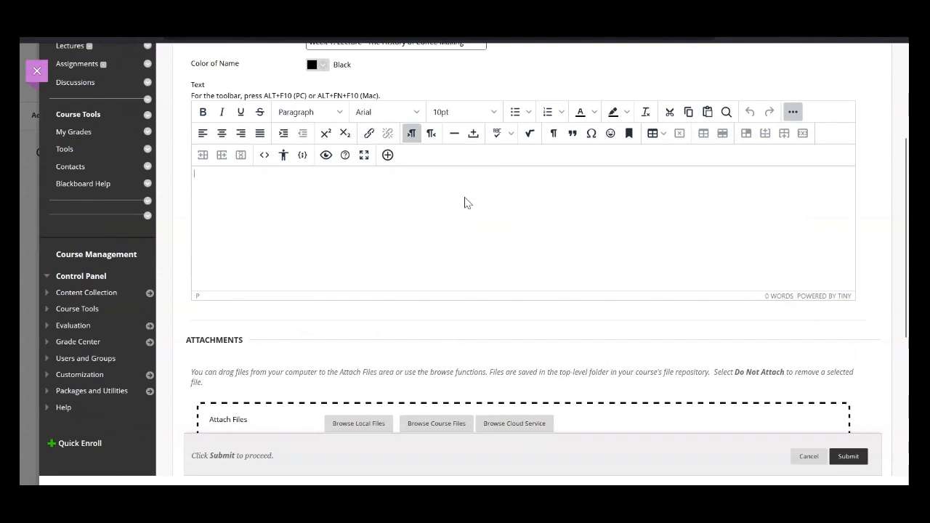
key(ctrl+v)
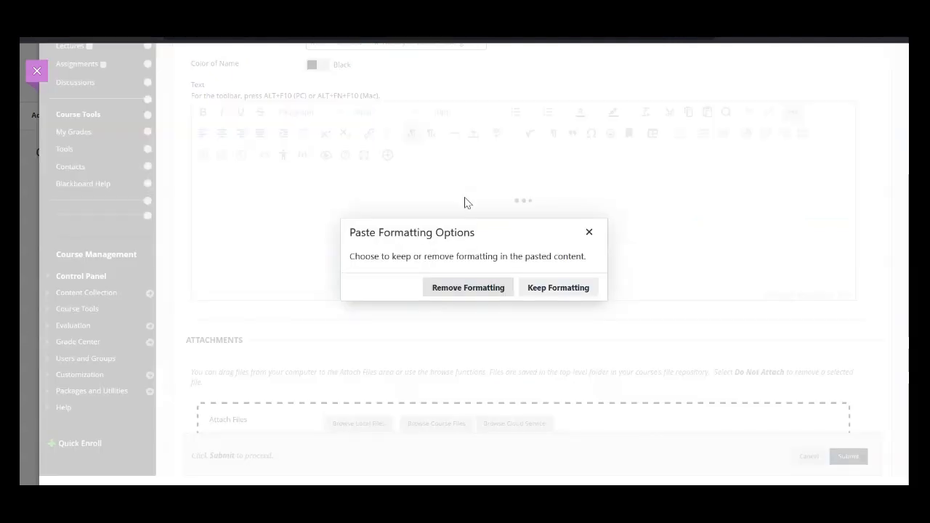
click(484, 290)
scroll(480, 228, up, 5)
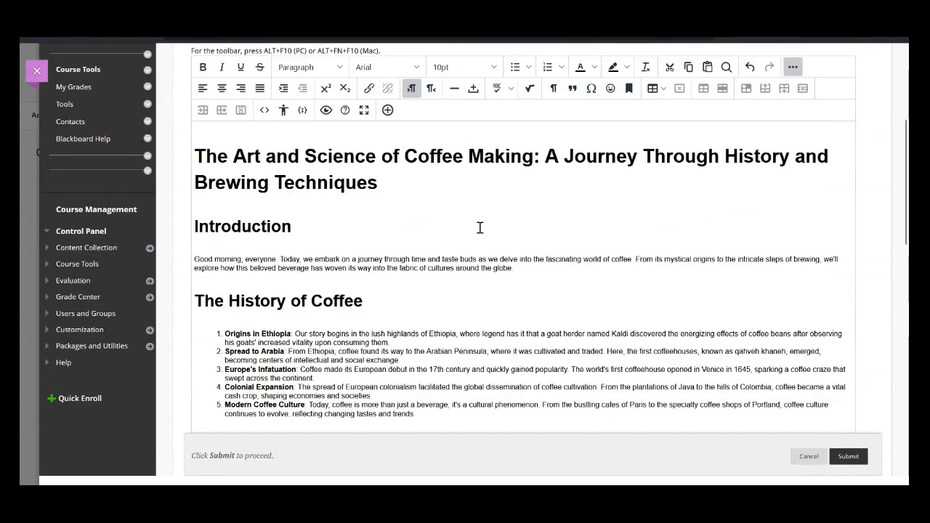
scroll(479, 227, down, 6)
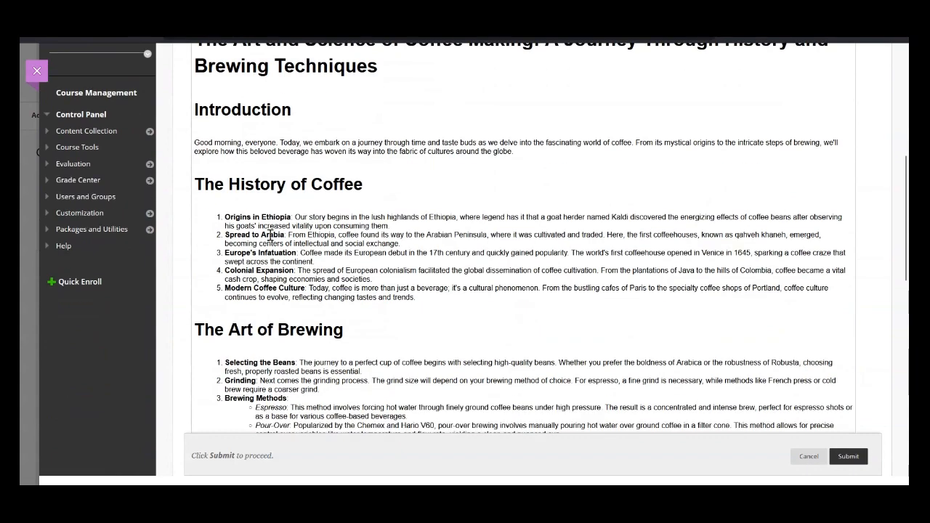
scroll(345, 348, up, 5)
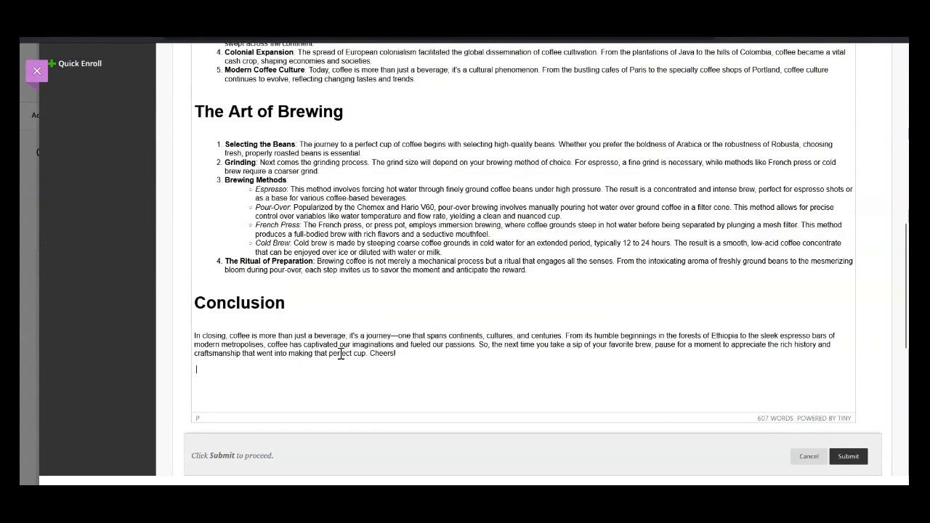
scroll(346, 352, down, 3)
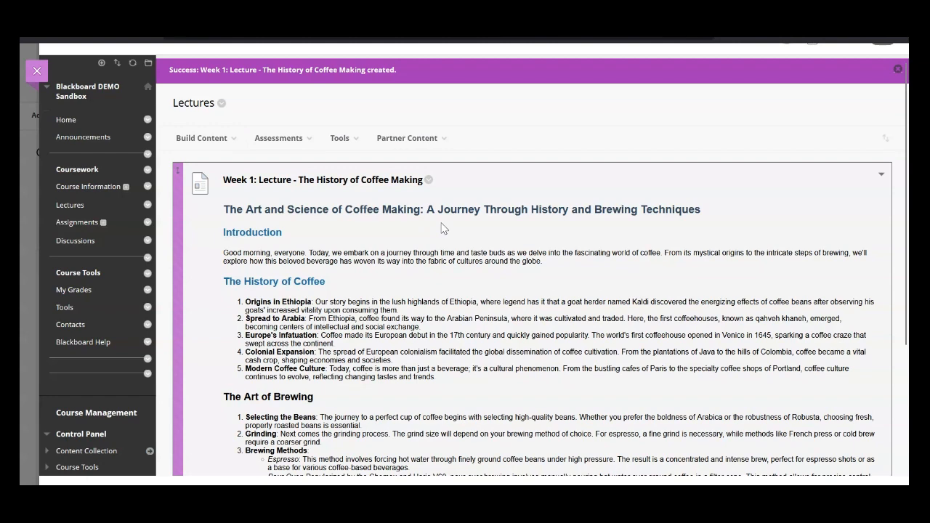
- Start a blank page in Lectures and paste the coffee lecture into its content with formatting removed
click(201, 138)
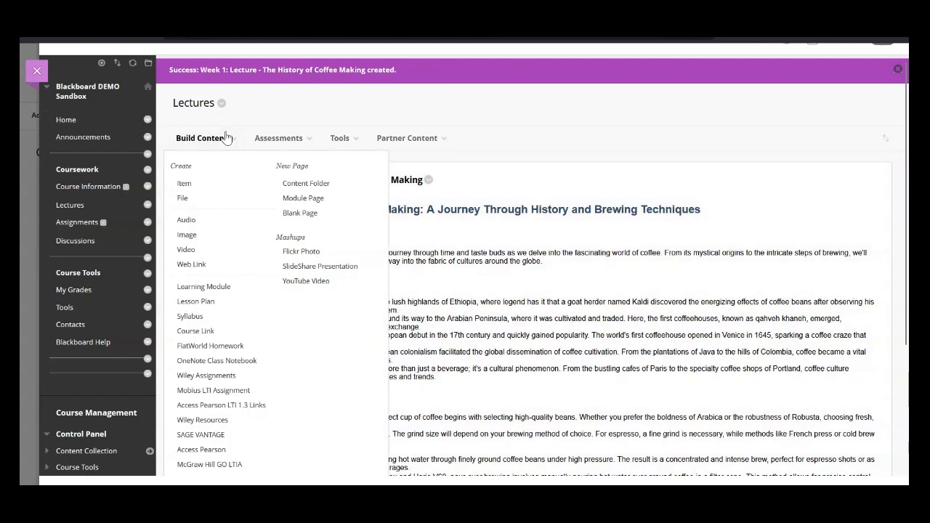
click(323, 198)
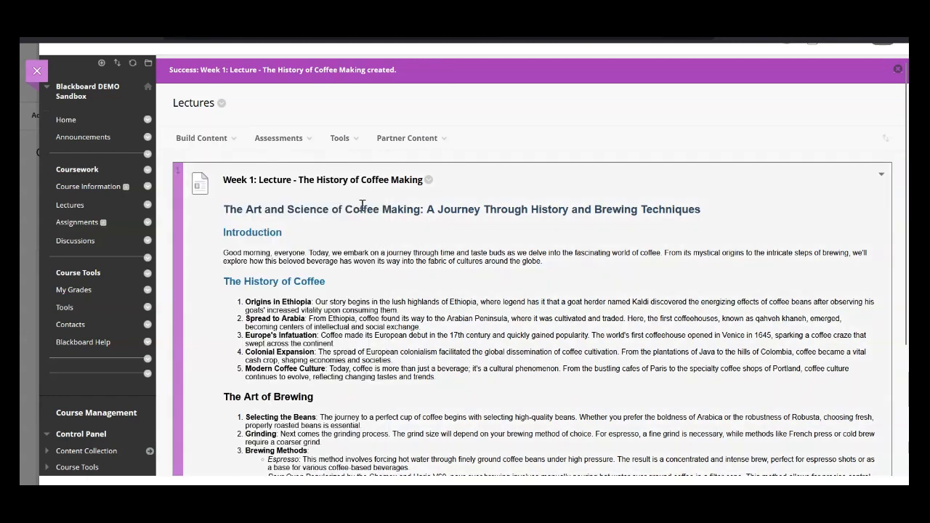
click(203, 138)
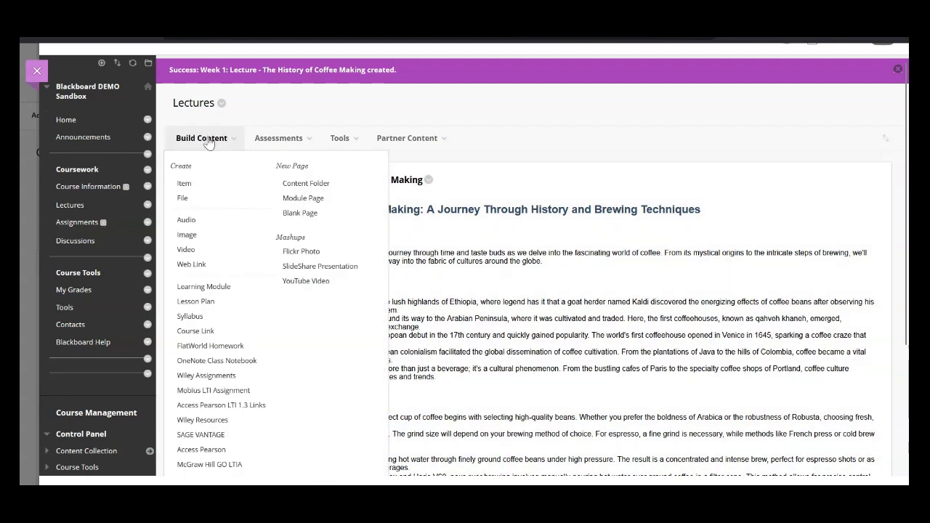
click(332, 218)
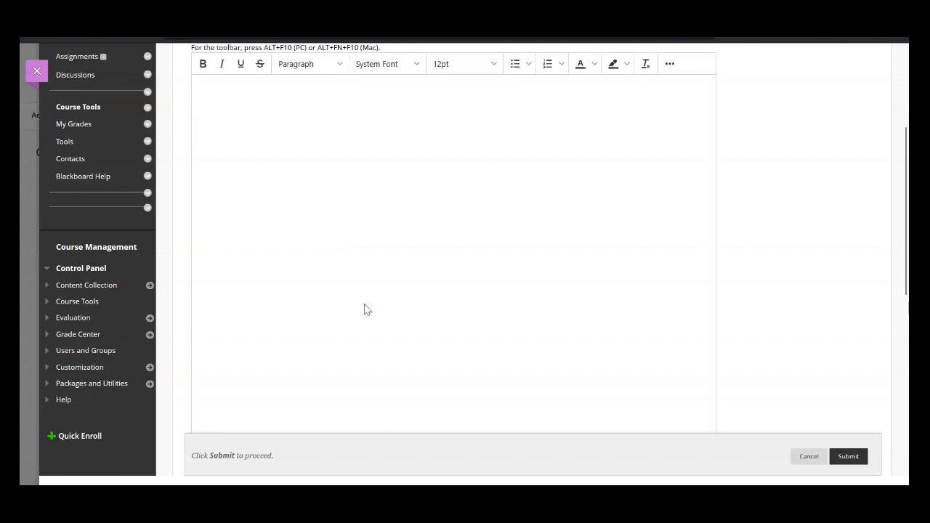
scroll(367, 309, up, 3)
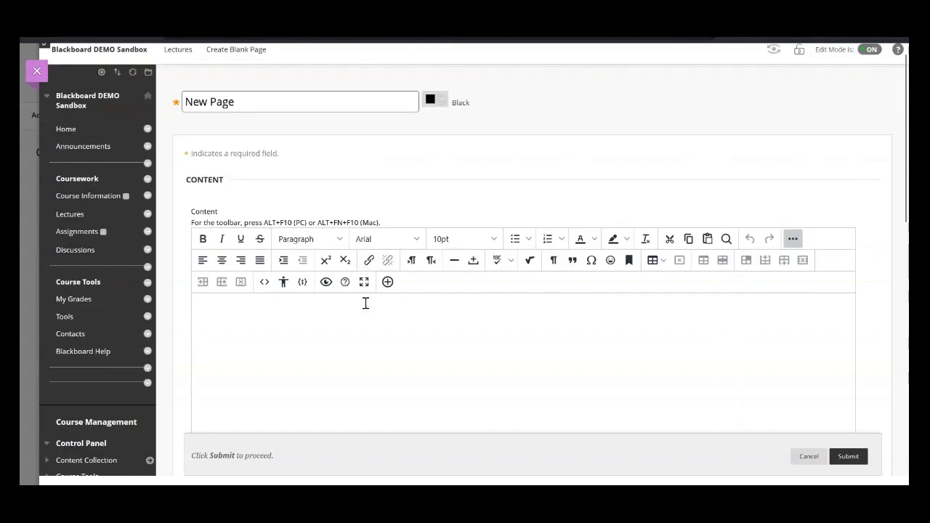
click(367, 346)
key(ctrl+v)
click(454, 290)
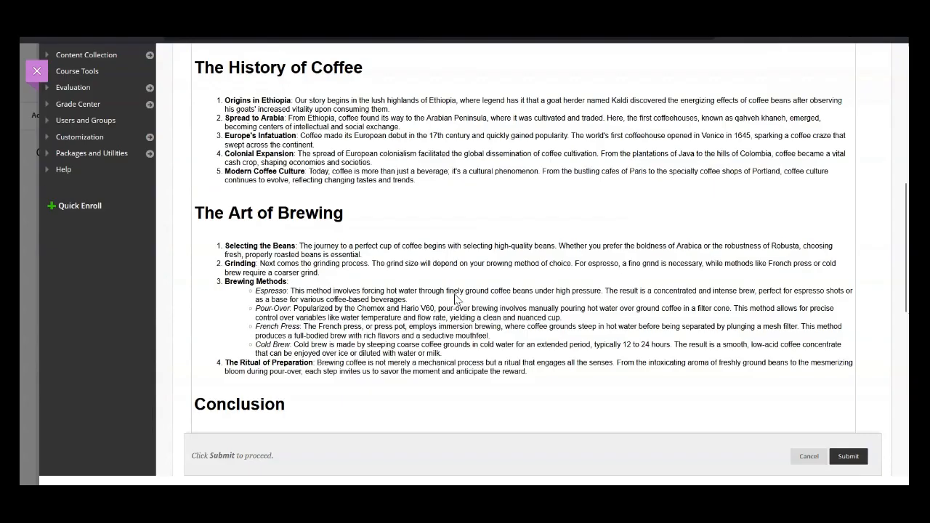
- Replace the blank page's default name with "Week 1: Lecture -"
scroll(308, 218, up, 10)
triple_click(298, 110)
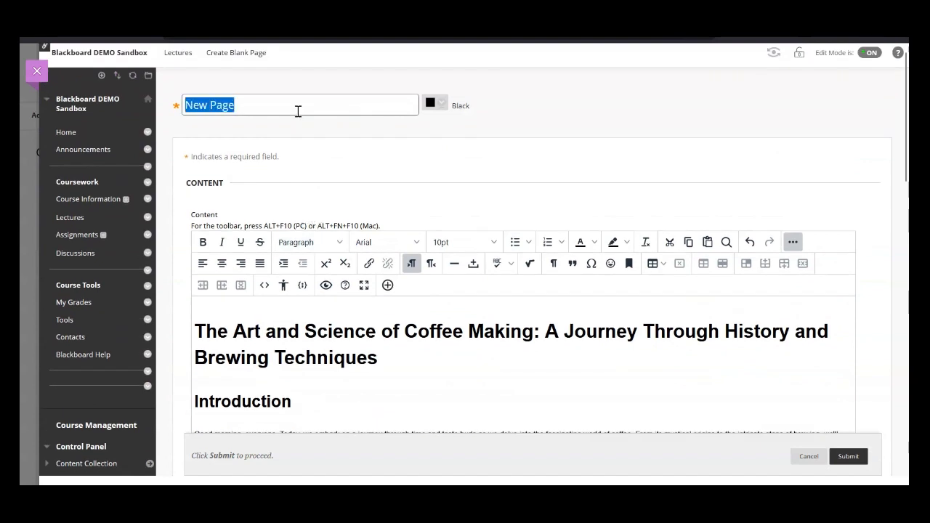
text(Week 1)
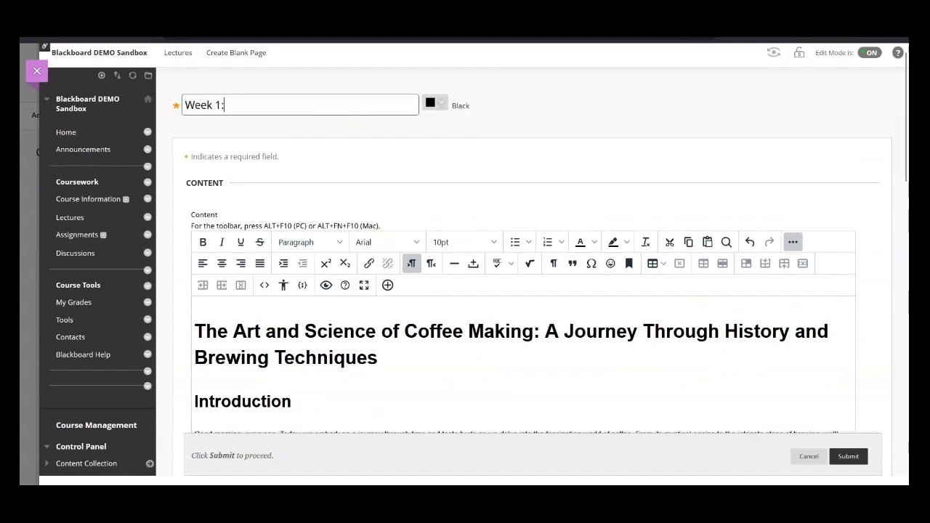
text(: LEcture)
key(BackSpace)
key(BackSpace)
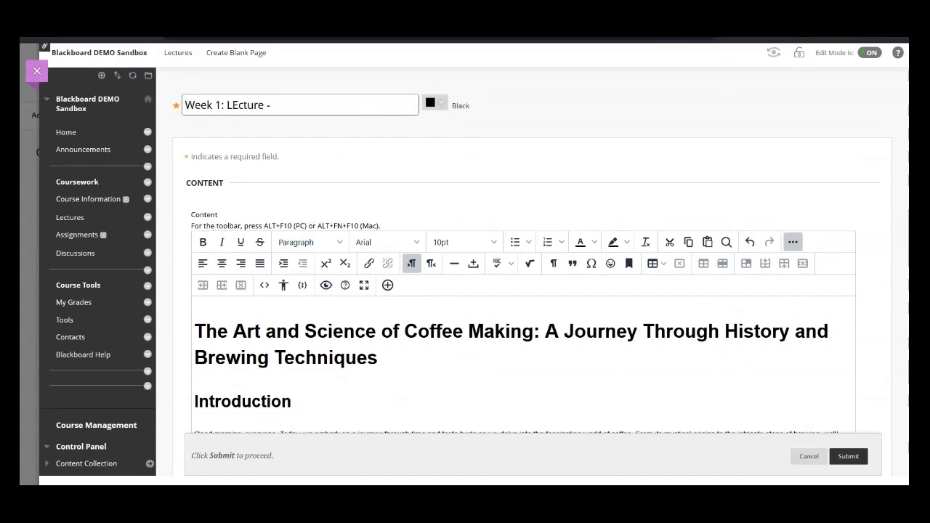
key(BackSpace)
key(BackSpace)
text(ecture)
- Copy "The Art and Science of Coffee Making" from the content heading to the end of the page name and submit the page
drag(535, 334, 194, 329)
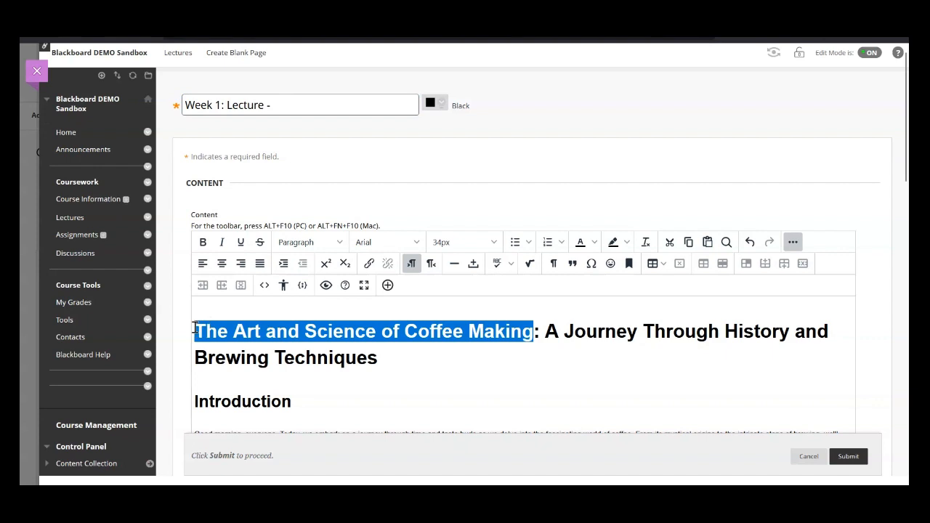
key(ctrl+c)
click(309, 102)
key(ctrl+v)
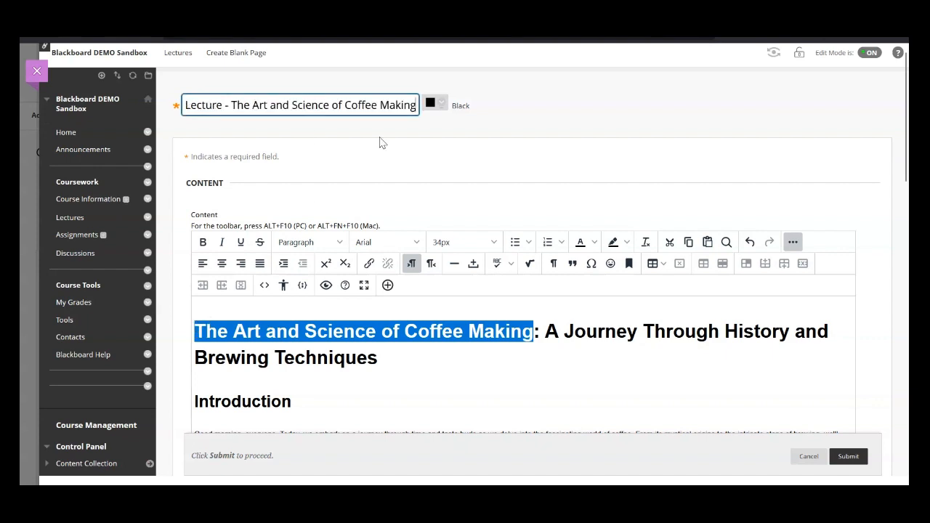
click(850, 460)
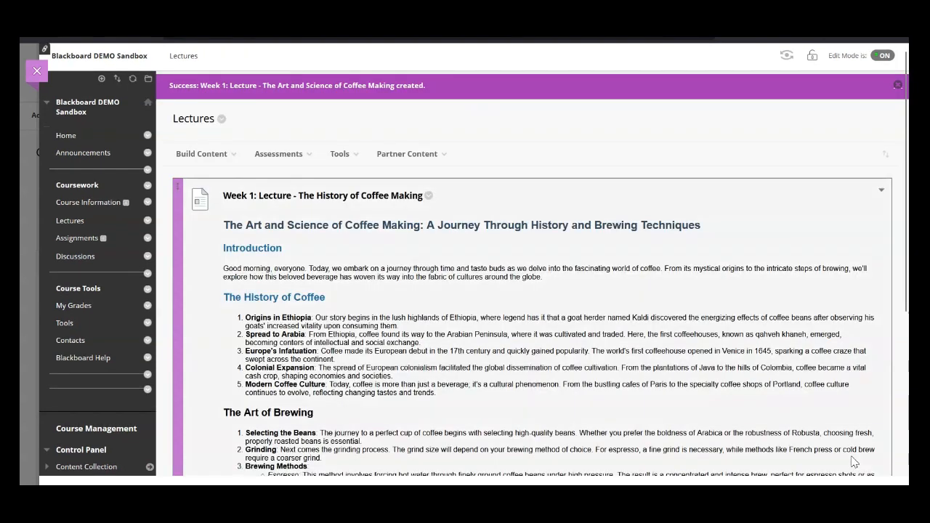
- Compare how the Week 1 content item and the Week 1 blank page are displayed in the Lectures area
scroll(850, 456, down, 4)
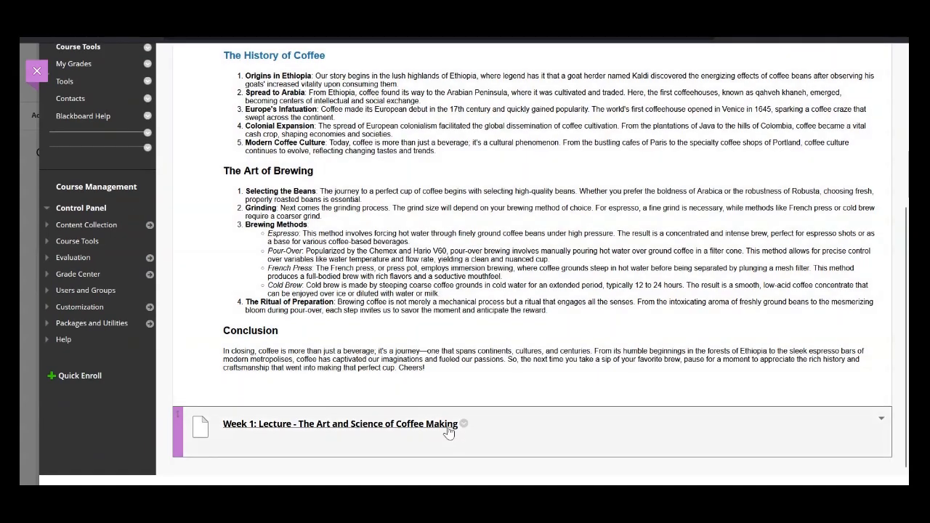
scroll(312, 435, up, 3)
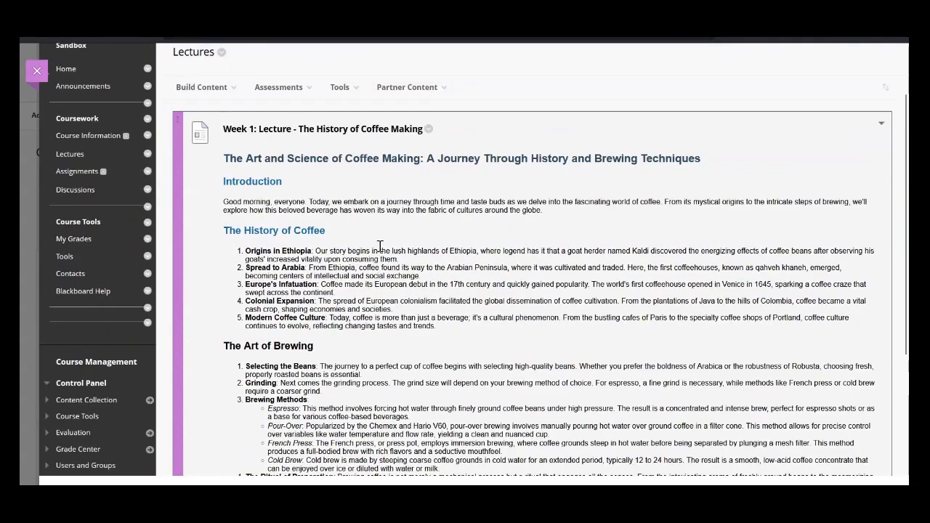
scroll(294, 421, down, 3)
scroll(297, 427, up, 4)
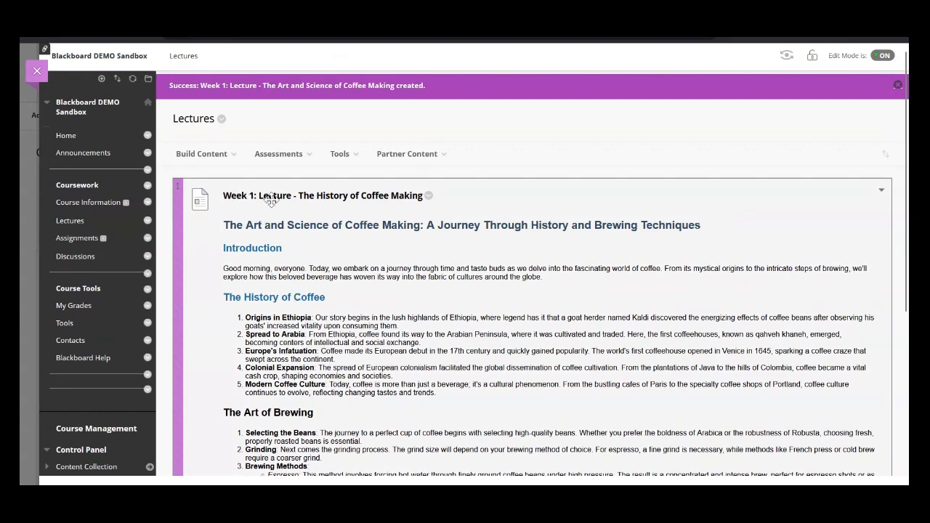
scroll(336, 221, down, 1)
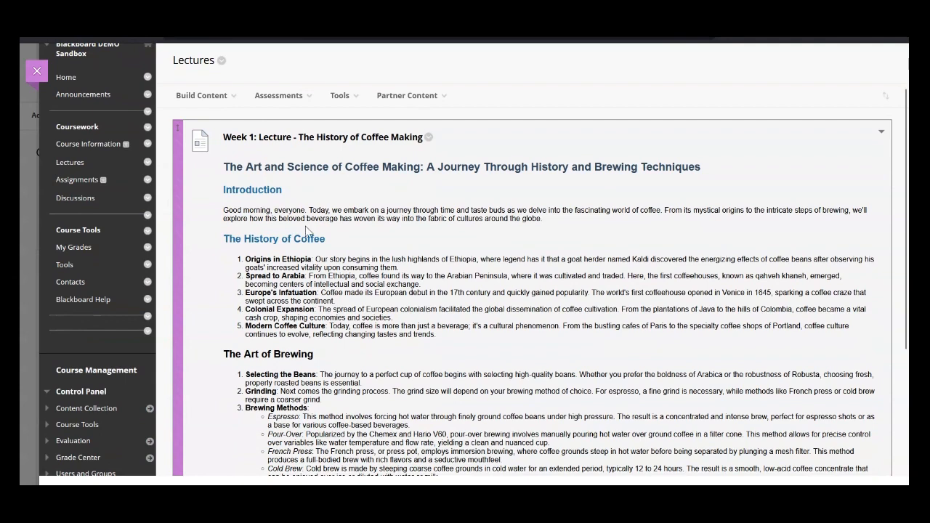
scroll(306, 230, down, 3)
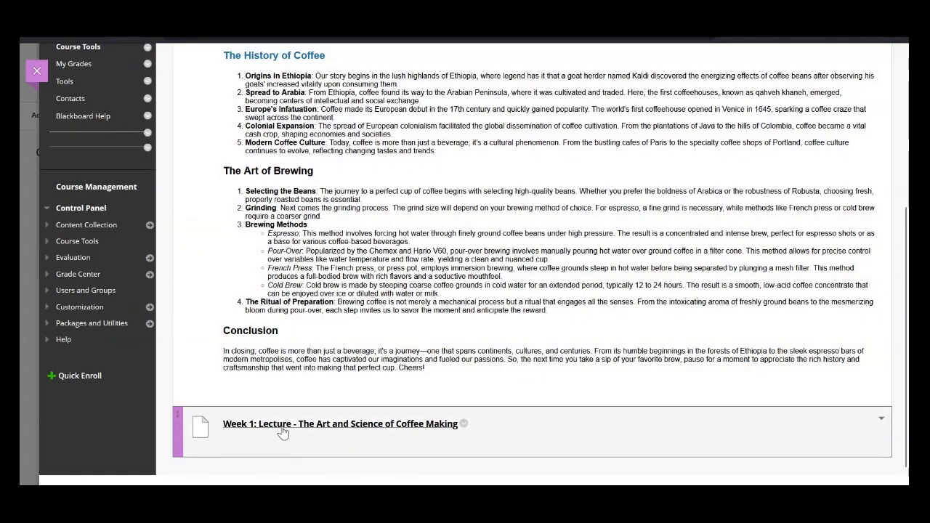
- Review the Week 1 blank page's edit form and the content types that can be built in the Lectures area
click(283, 432)
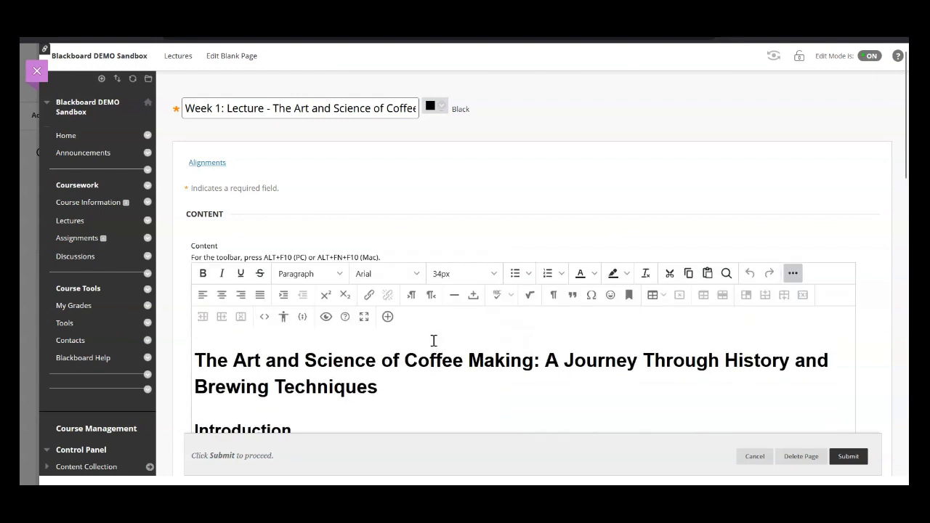
click(751, 457)
scroll(622, 385, down, 5)
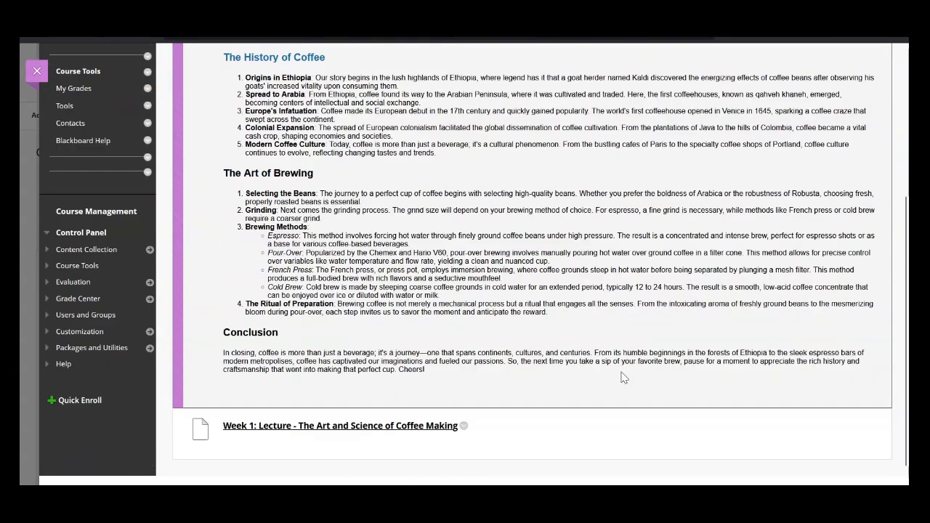
scroll(622, 385, up, 5)
click(330, 130)
click(193, 131)
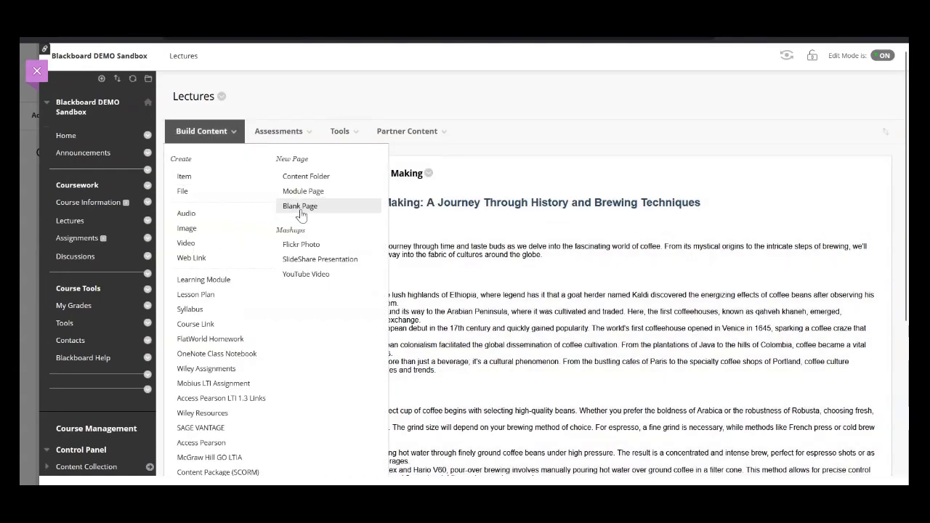
click(554, 212)
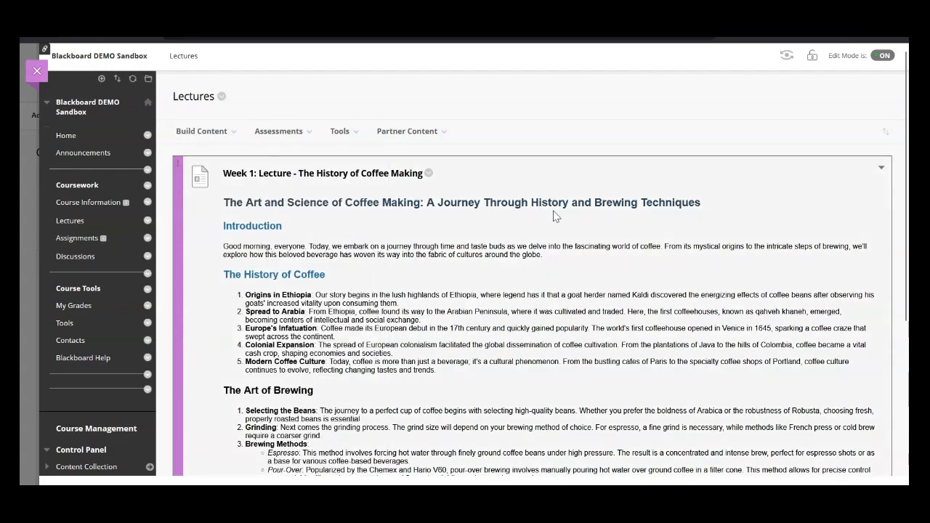
scroll(513, 270, down, 3)
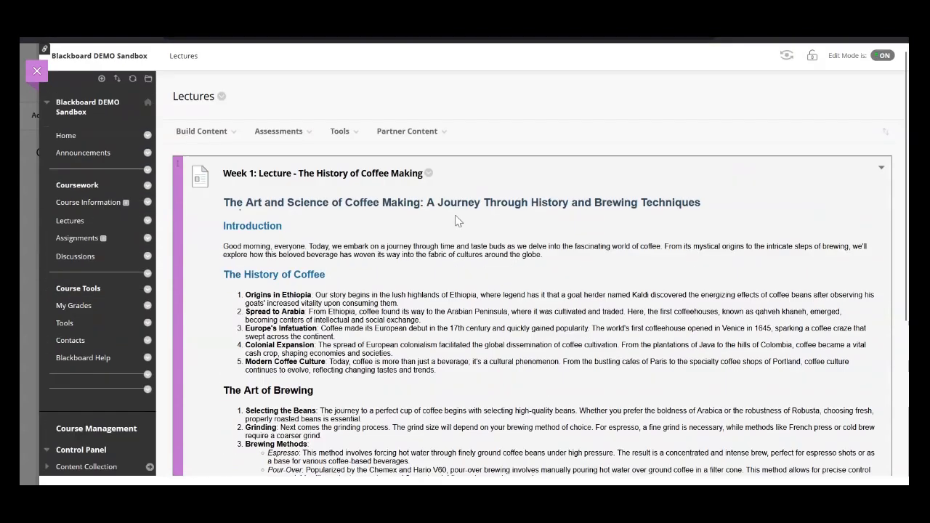
- Open the "Week 1: Lecture - The History of Coffee Making" item for editing and add an empty line after The Ritual of Preparation paragraph
click(429, 175)
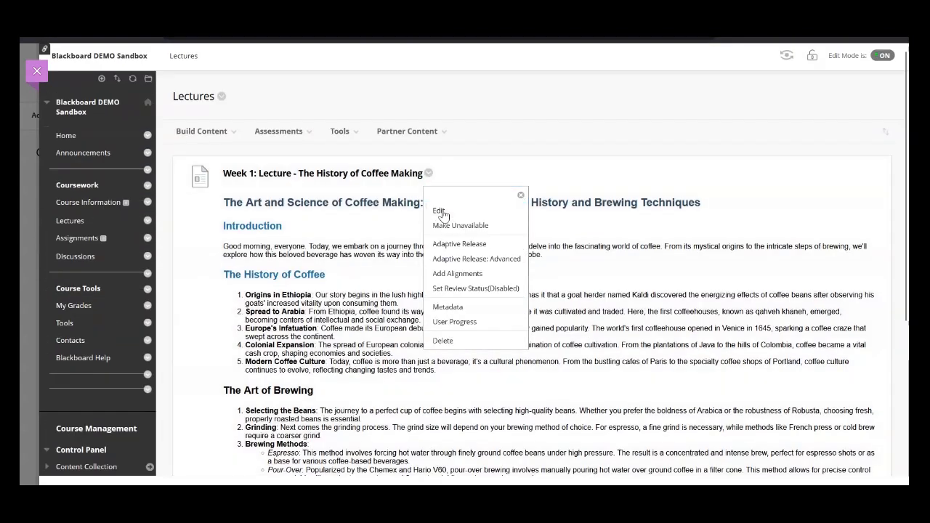
click(444, 211)
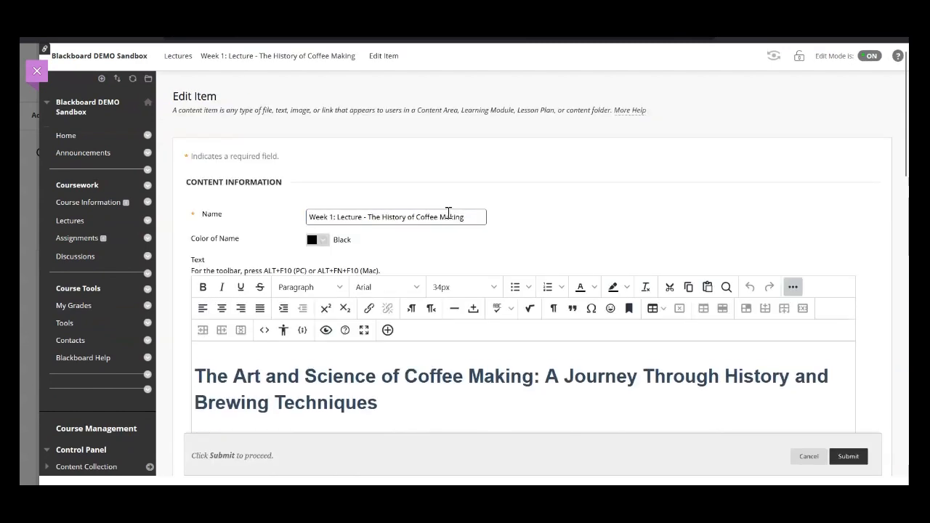
scroll(449, 211, down, 3)
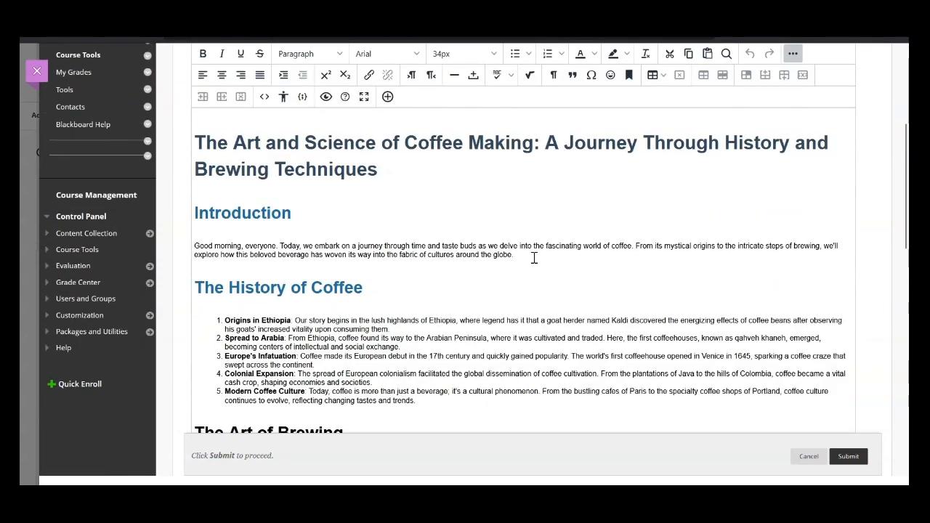
scroll(533, 258, down, 3)
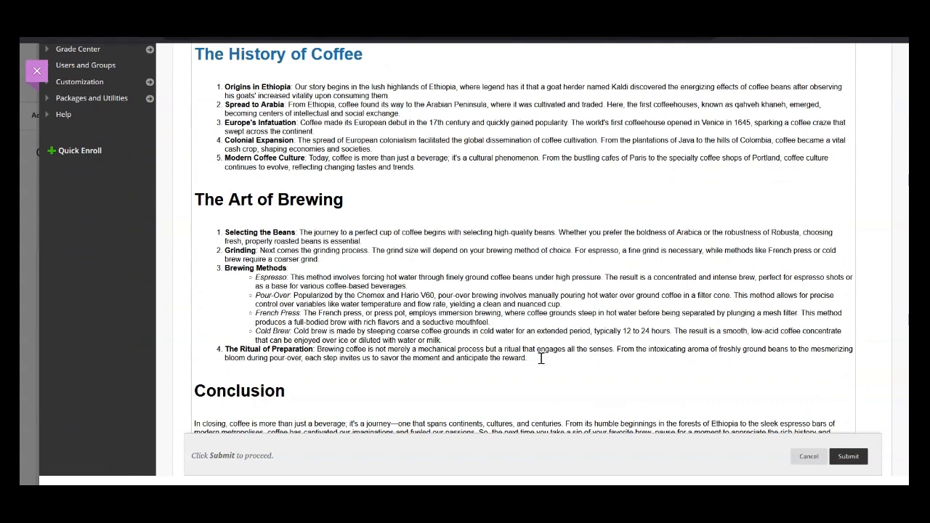
key(Return)
- Insert the coffee brewing photo from local files between The Ritual of Preparation paragraph and the Conclusion heading
scroll(541, 358, up, 5)
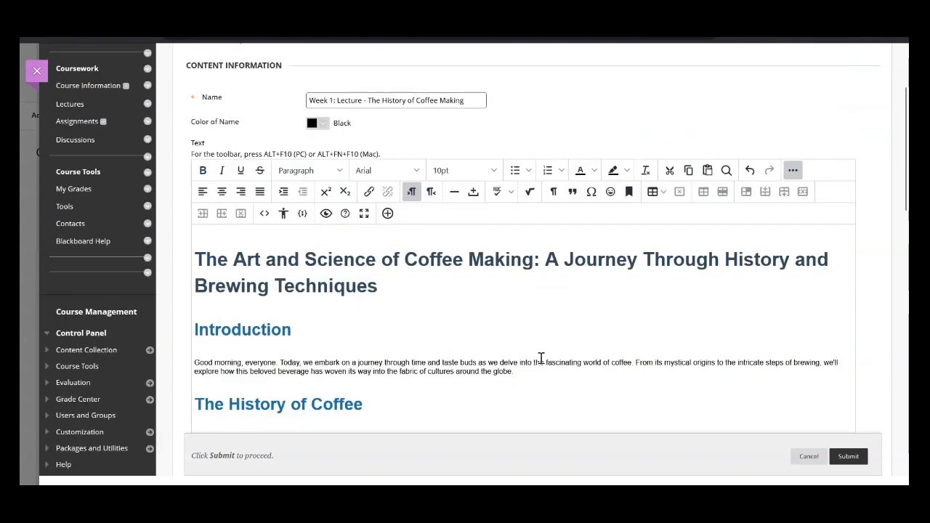
click(392, 217)
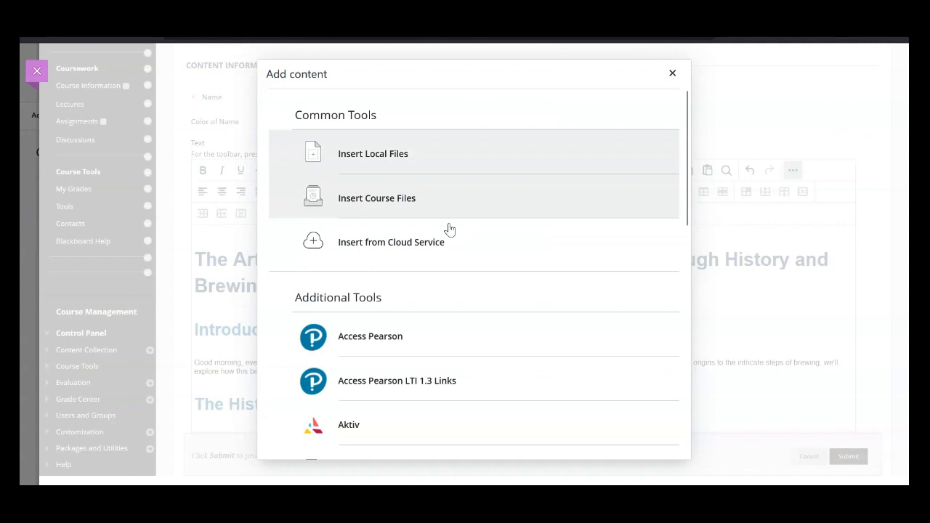
click(398, 163)
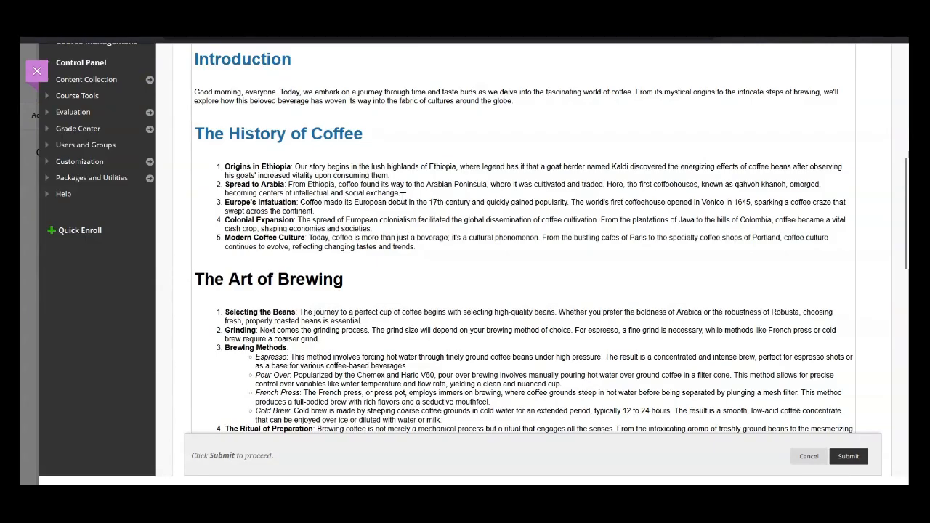
scroll(417, 197, down, 4)
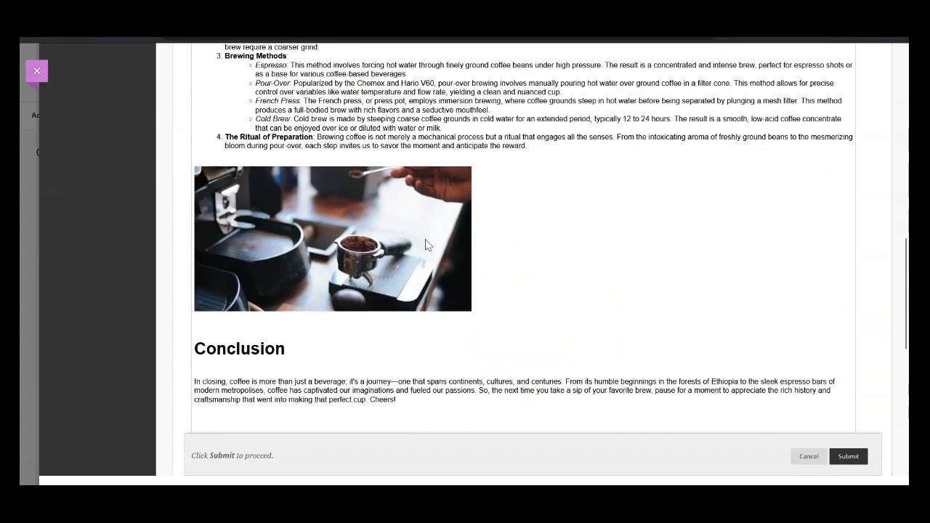
- Center the coffee photo above the Conclusion heading and submit the edited item
click(417, 250)
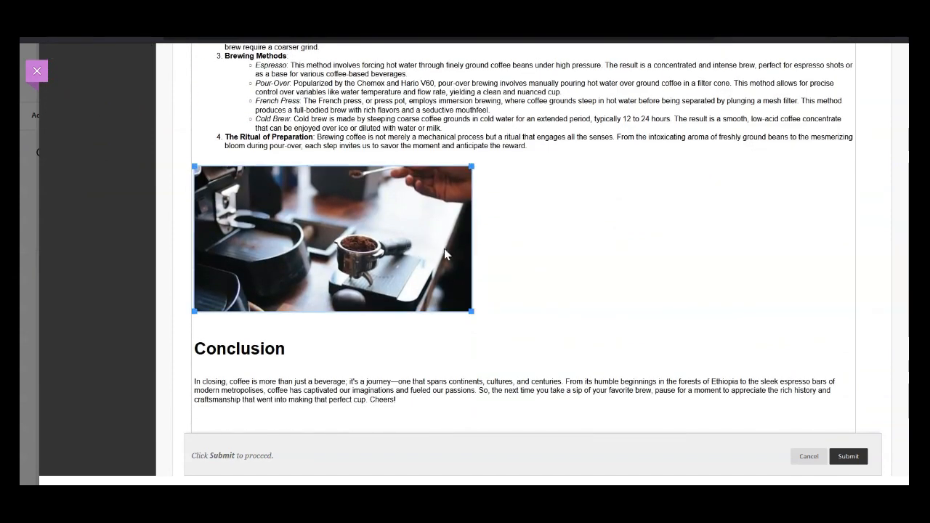
scroll(558, 252, up, 3)
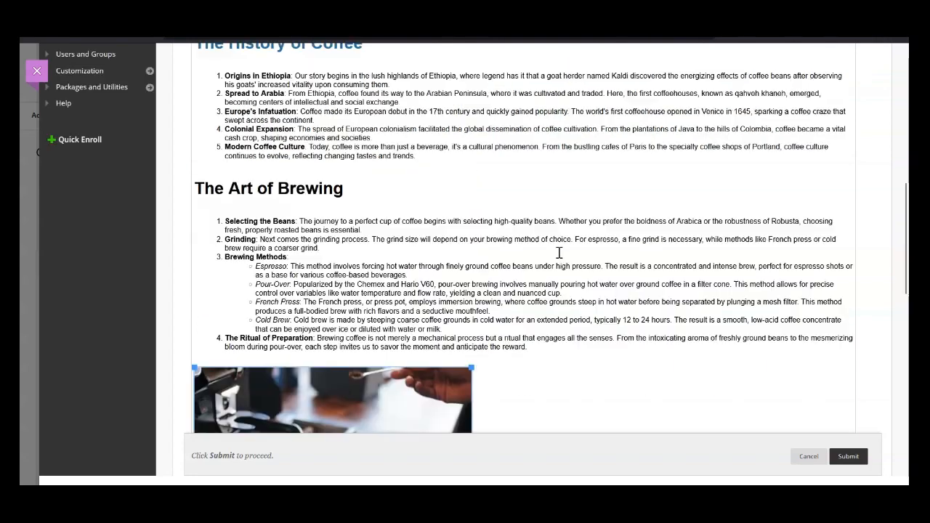
scroll(559, 252, up, 4)
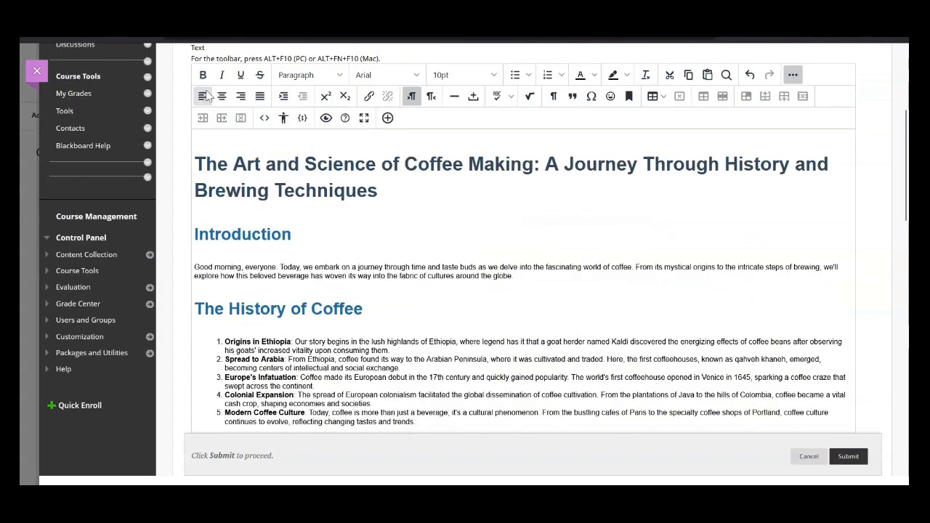
scroll(425, 218, down, 7)
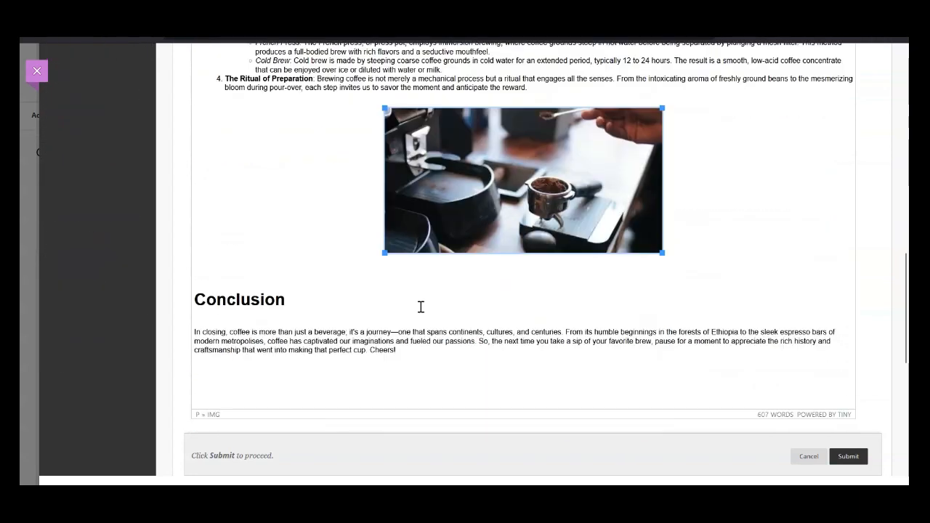
click(421, 307)
scroll(420, 291, up, 5)
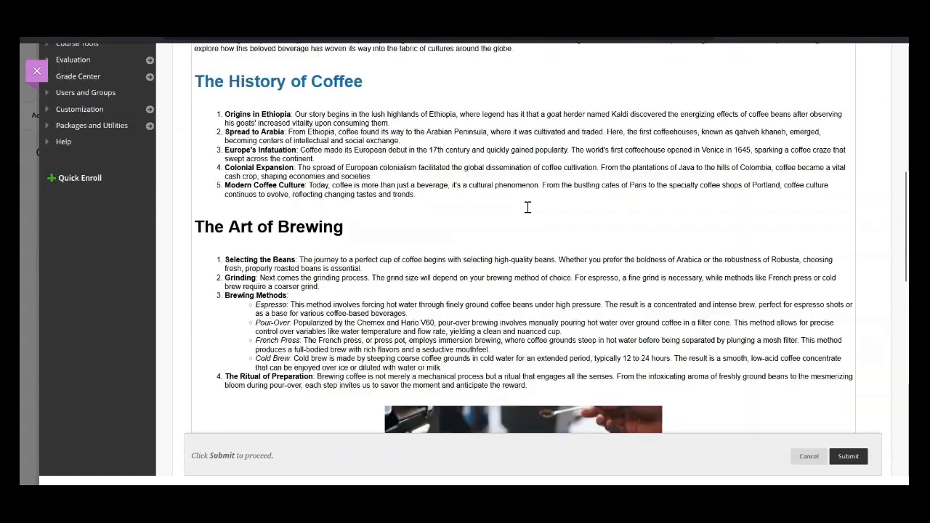
scroll(520, 235, down, 4)
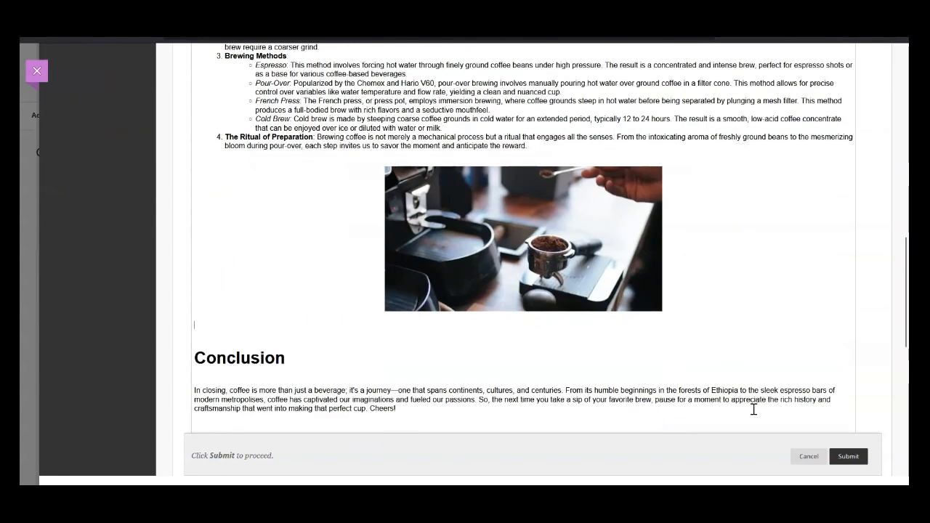
click(848, 457)
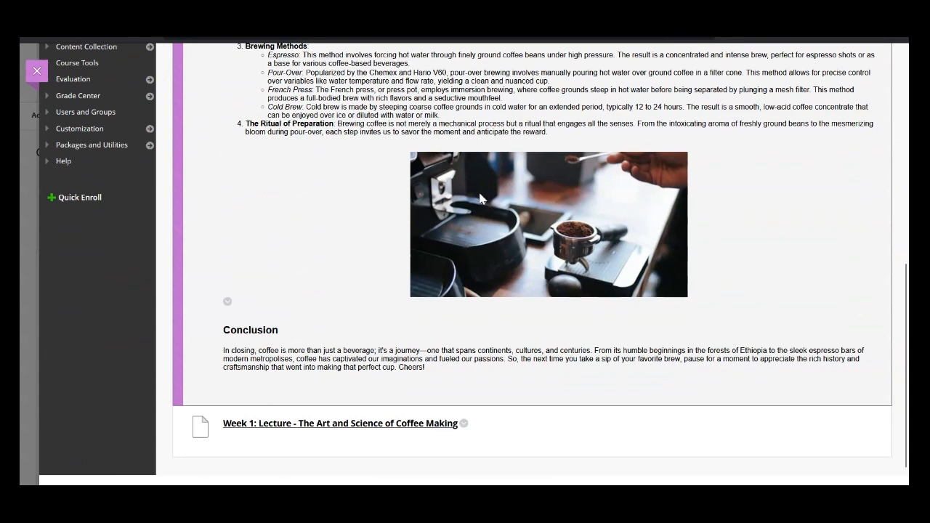
- Reopen the "Week 1: Lecture - The History of Coffee Making" item for editing and cut the coffee photo from its text
scroll(569, 236, up, 5)
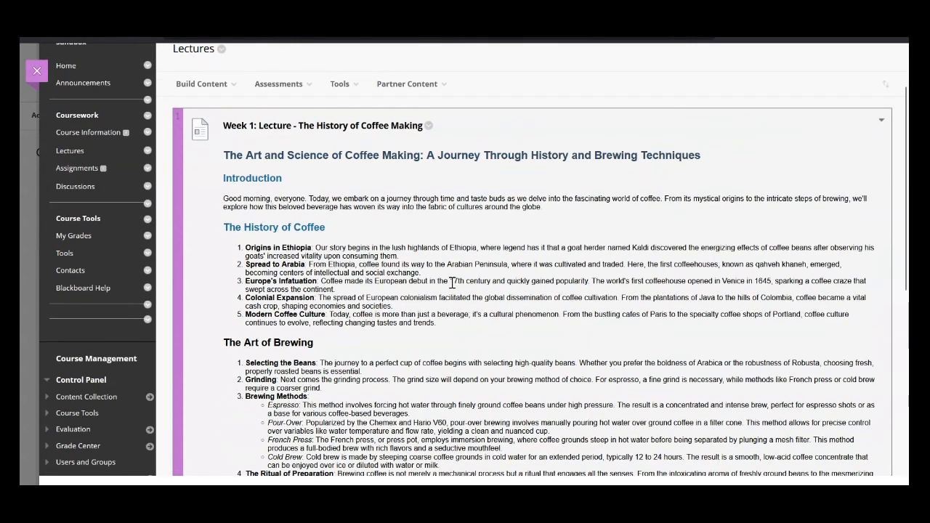
scroll(451, 290, up, 2)
click(429, 195)
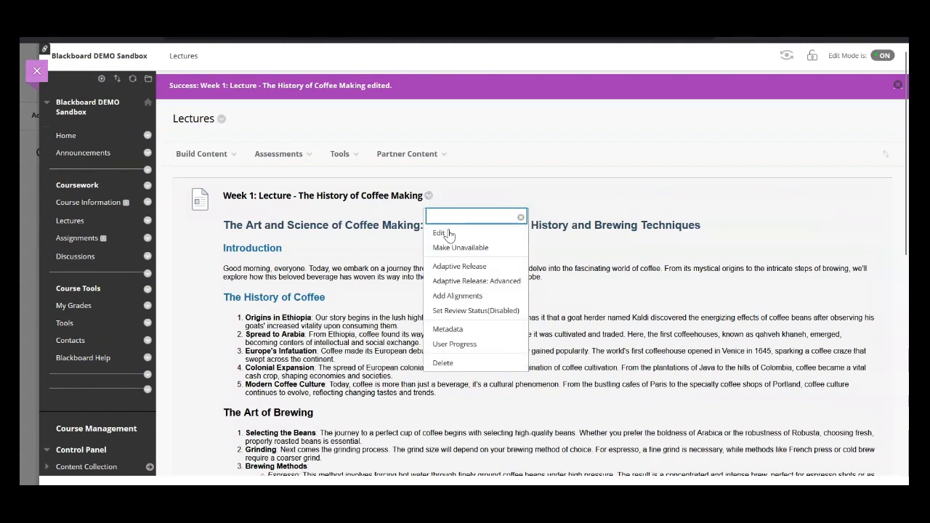
click(454, 231)
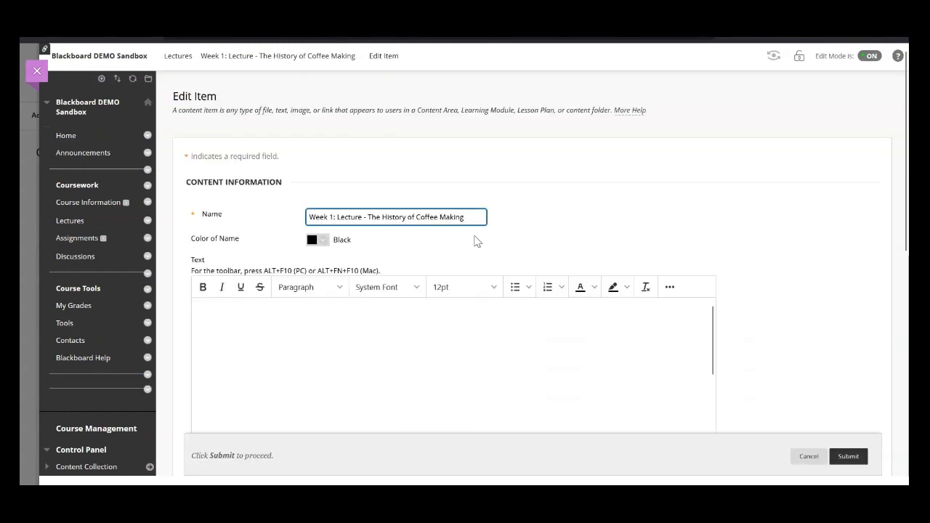
scroll(476, 242, down, 10)
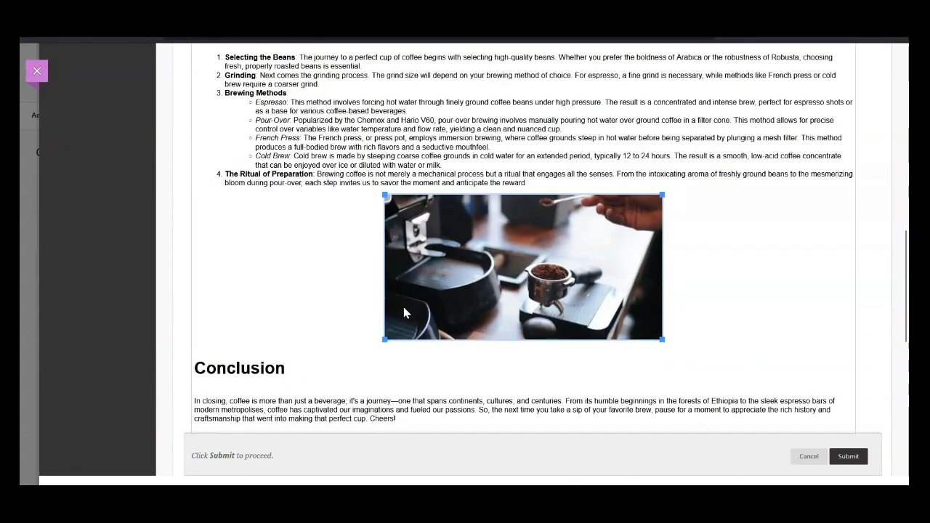
right_click(426, 297)
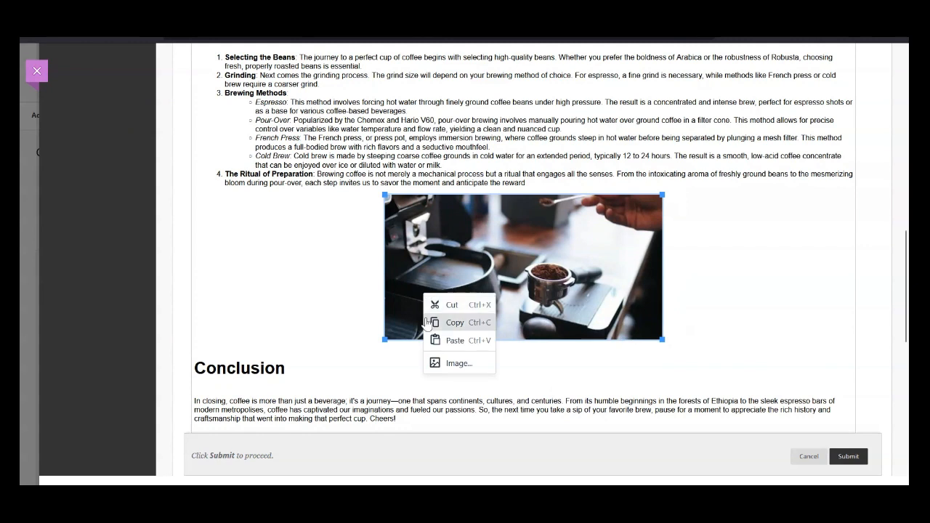
click(434, 306)
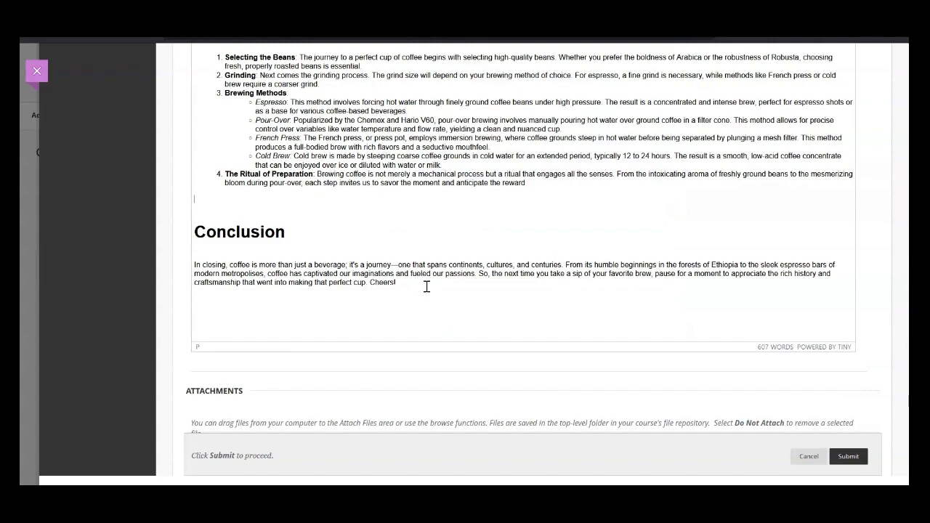
- Start adding a YouTube video to the item's text at the empty line above the Conclusion heading
scroll(426, 290, up, 2)
scroll(426, 294, up, 5)
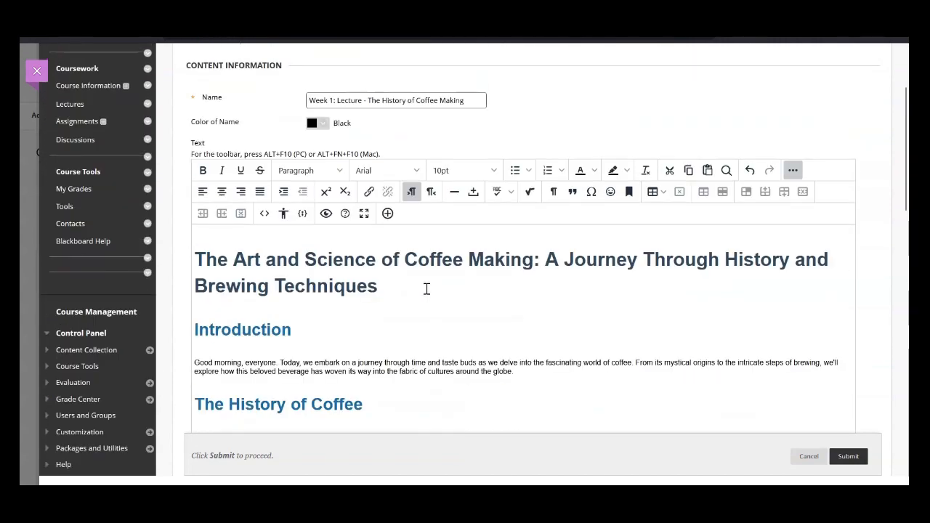
click(387, 213)
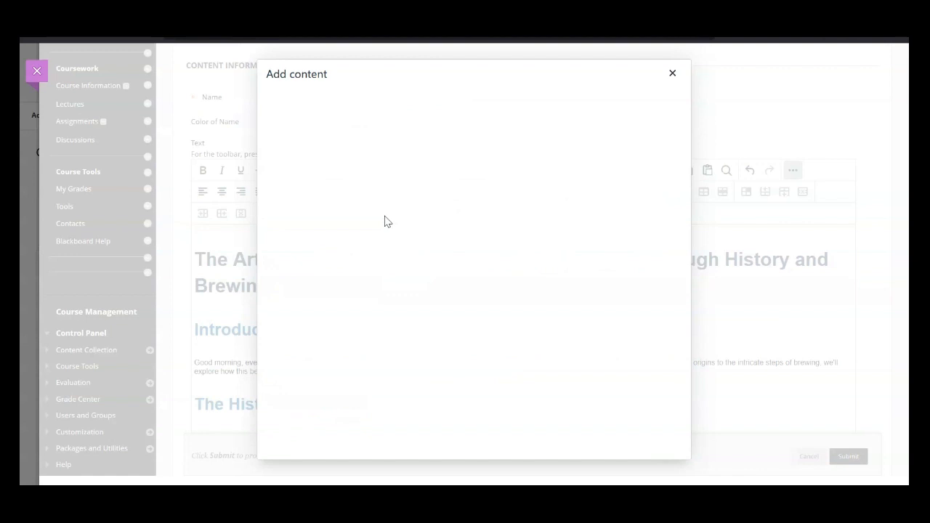
scroll(411, 222, down, 10)
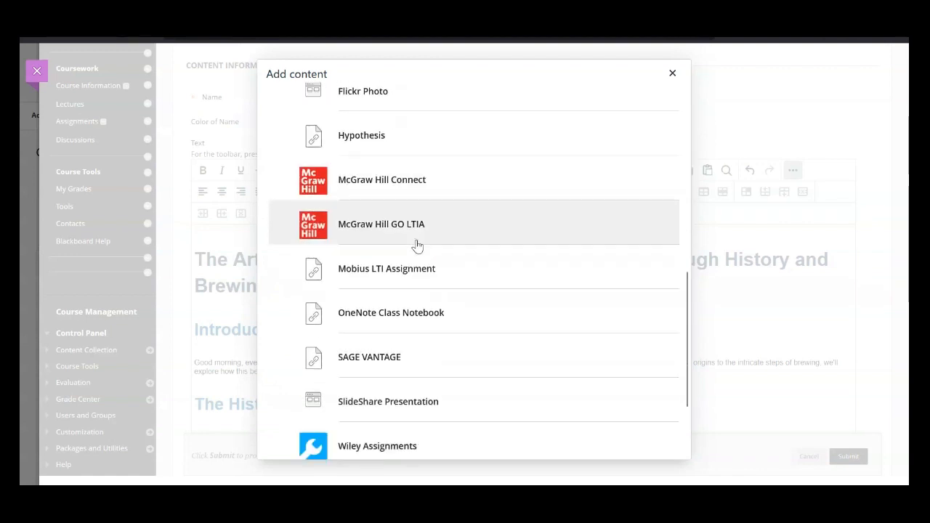
scroll(429, 247, down, 3)
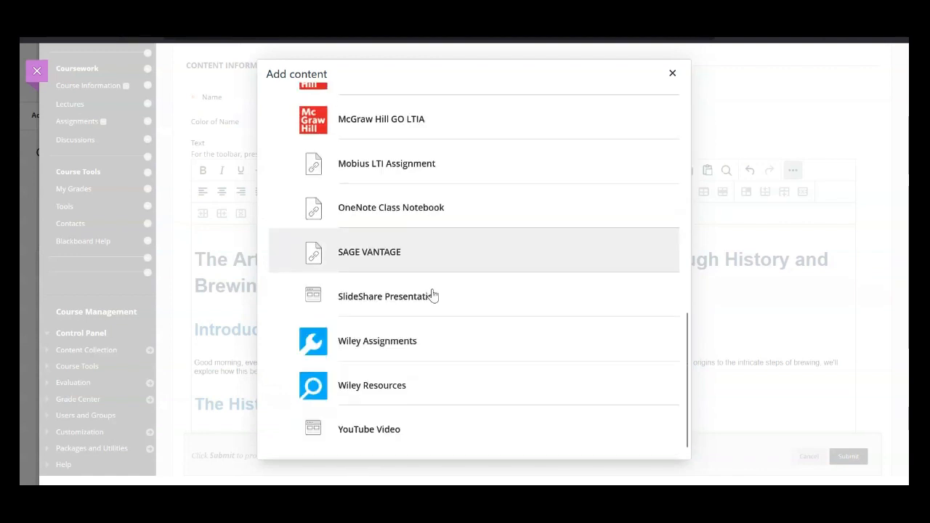
click(393, 432)
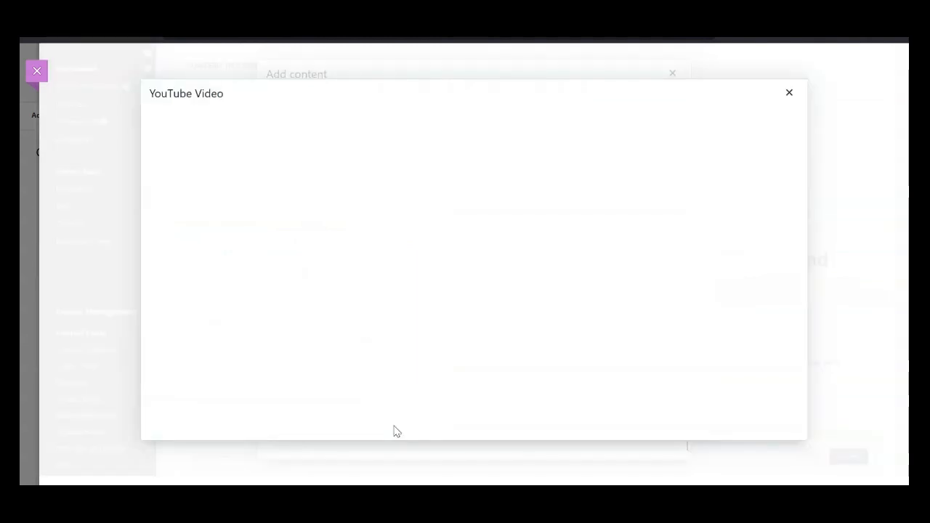
- Search YouTube for "Making coffee" in English and select the "Making Coffee" video
click(262, 178)
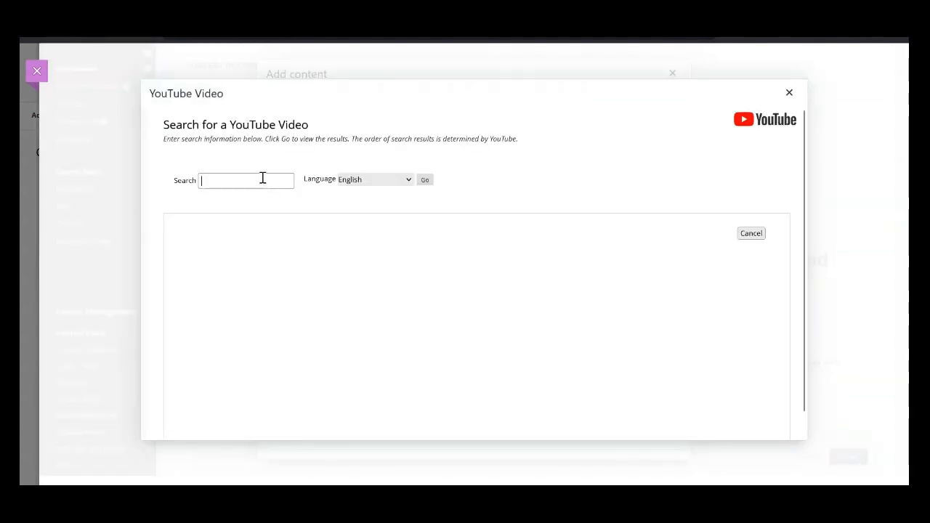
text(History)
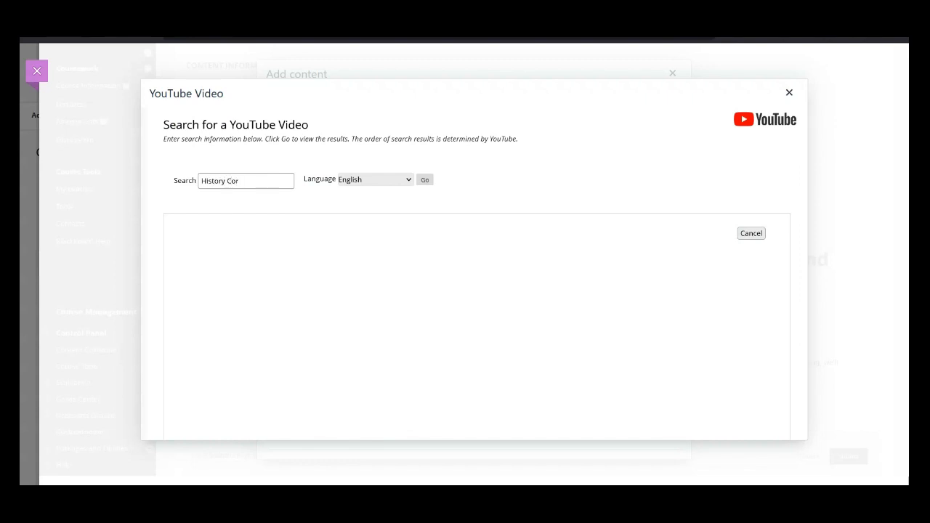
text( Co)
key(ctrl+a)
text(Mak)
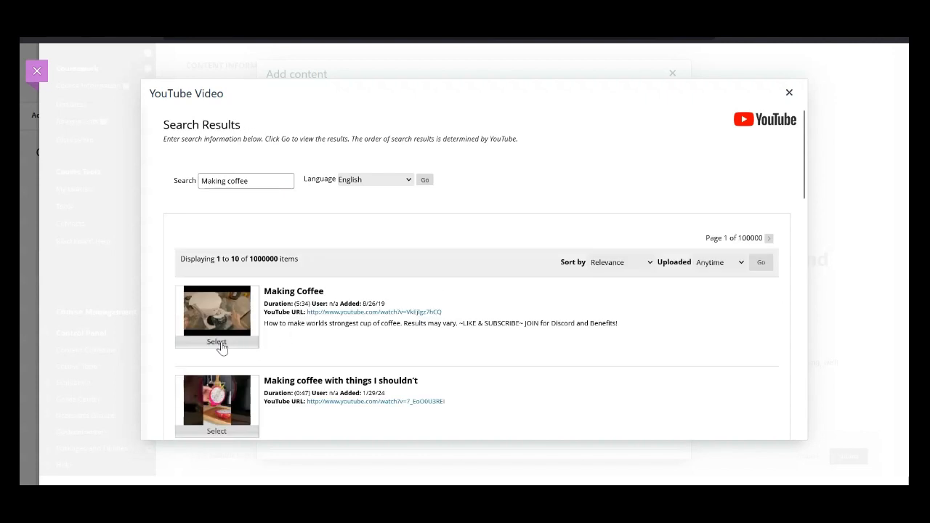
click(221, 343)
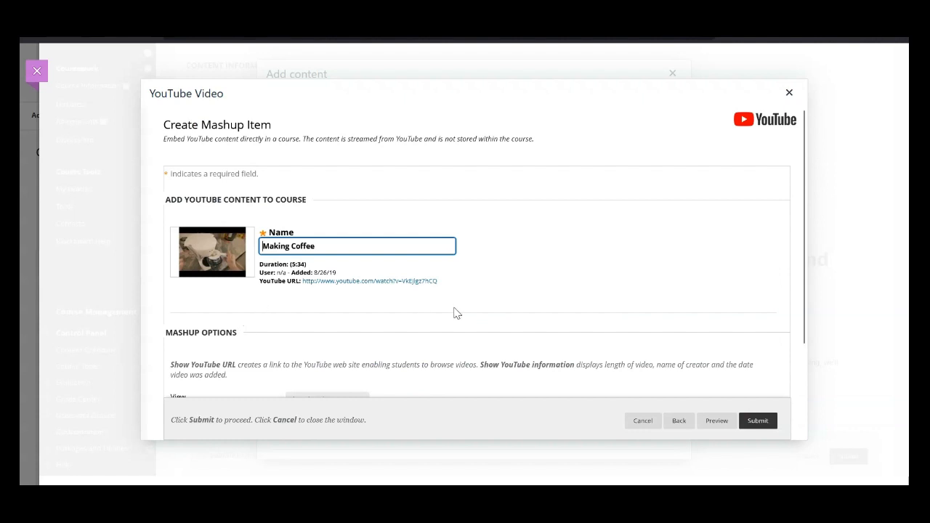
- Set the "Making Coffee" video's view to Embed Video and submit it into the item's text
scroll(465, 301, down, 3)
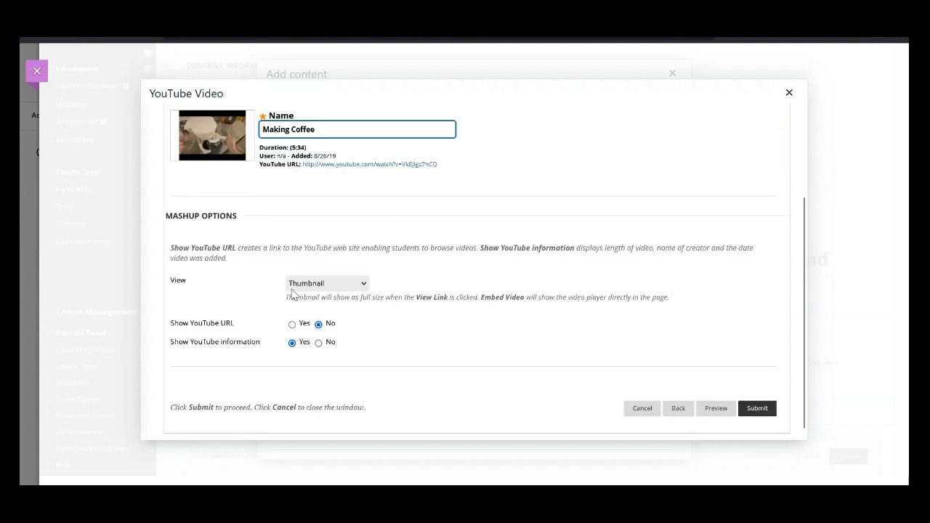
click(323, 288)
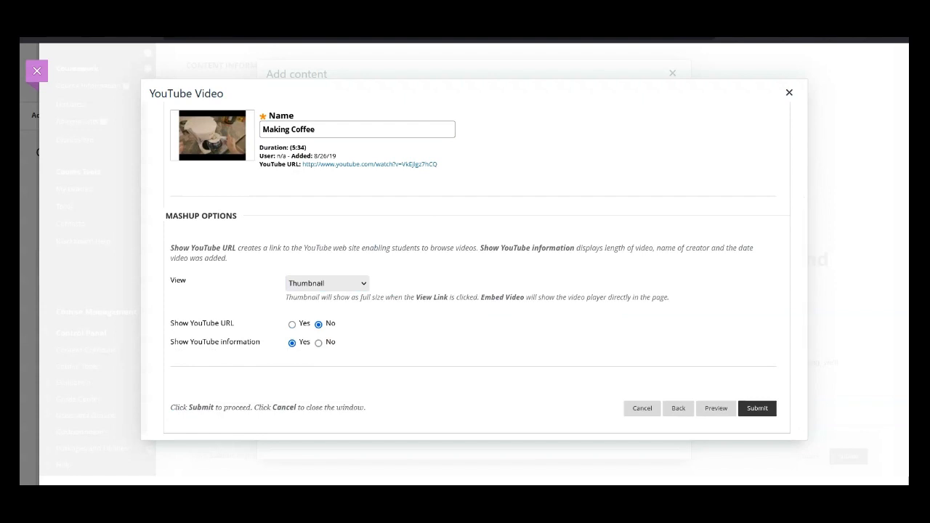
click(339, 326)
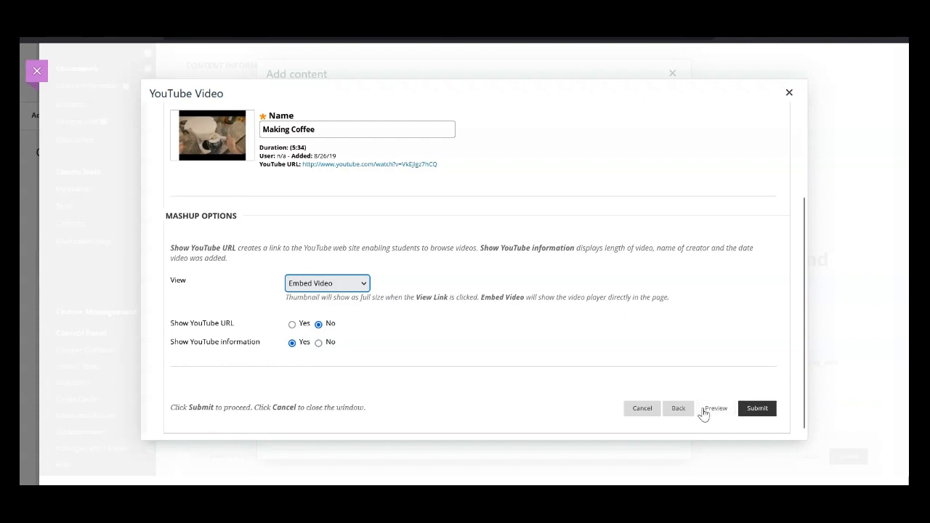
click(754, 412)
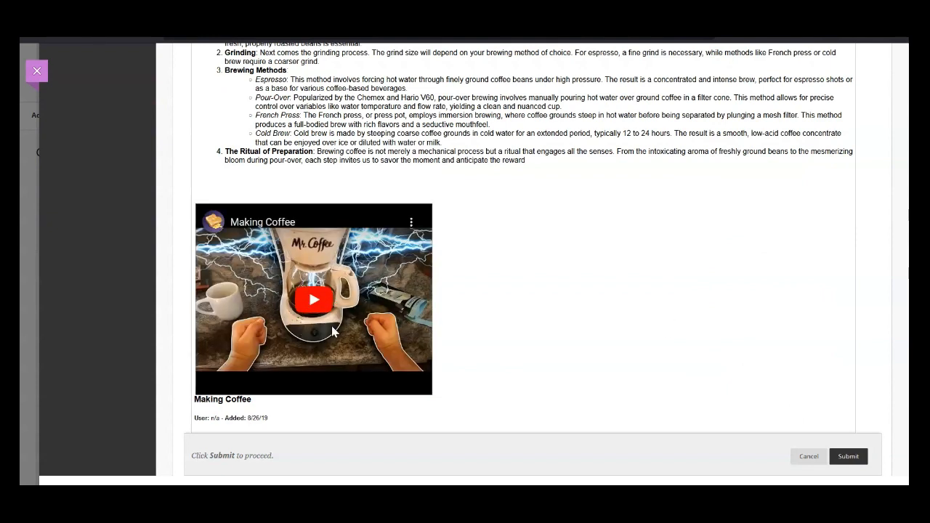
- Remove the extra blank lines between the embedded "Making Coffee" video and the Conclusion heading
scroll(300, 266, down, 3)
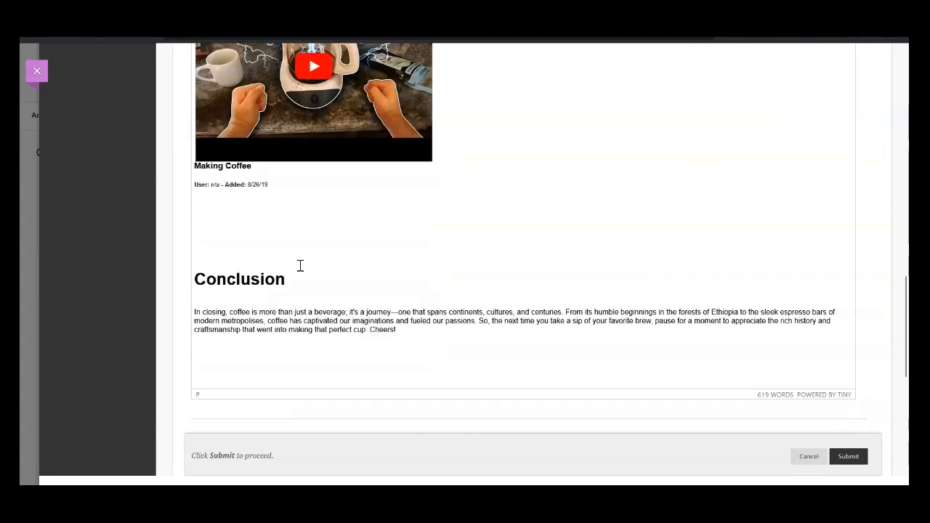
scroll(300, 265, up, 3)
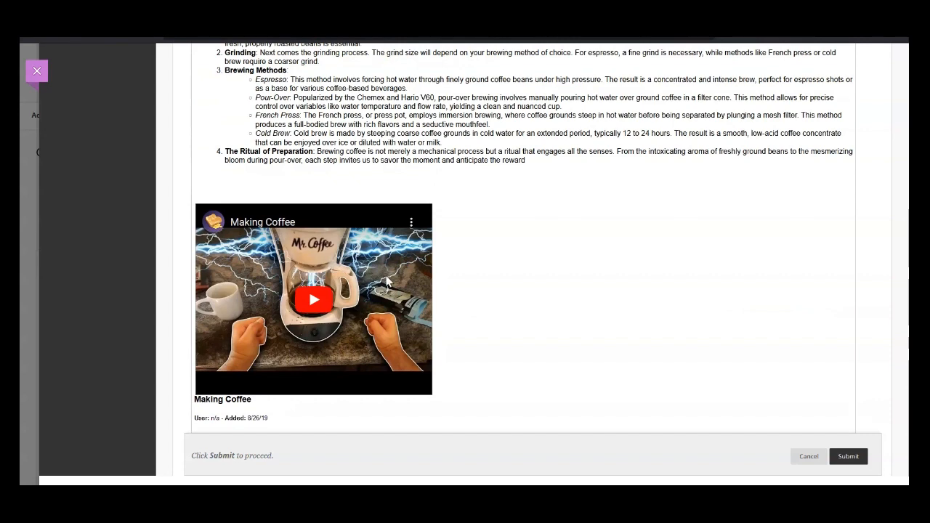
scroll(387, 281, up, 6)
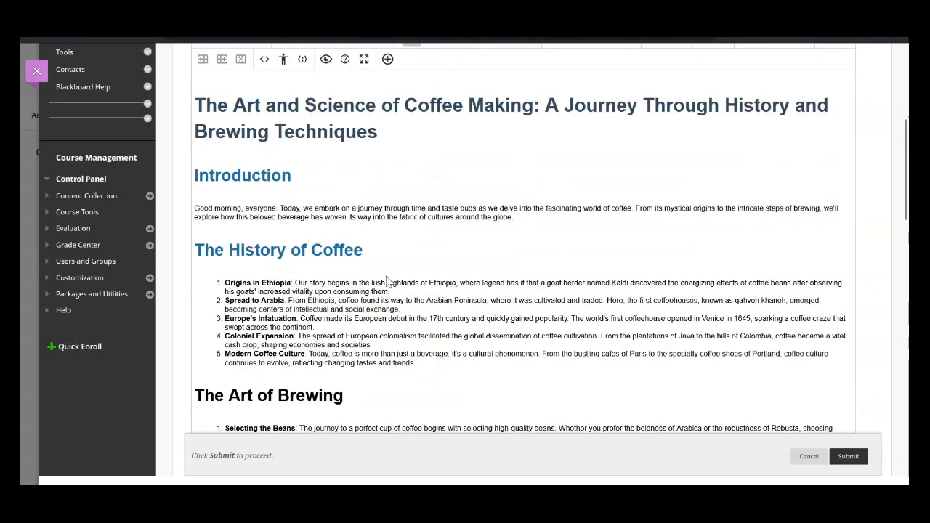
scroll(387, 282, down, 10)
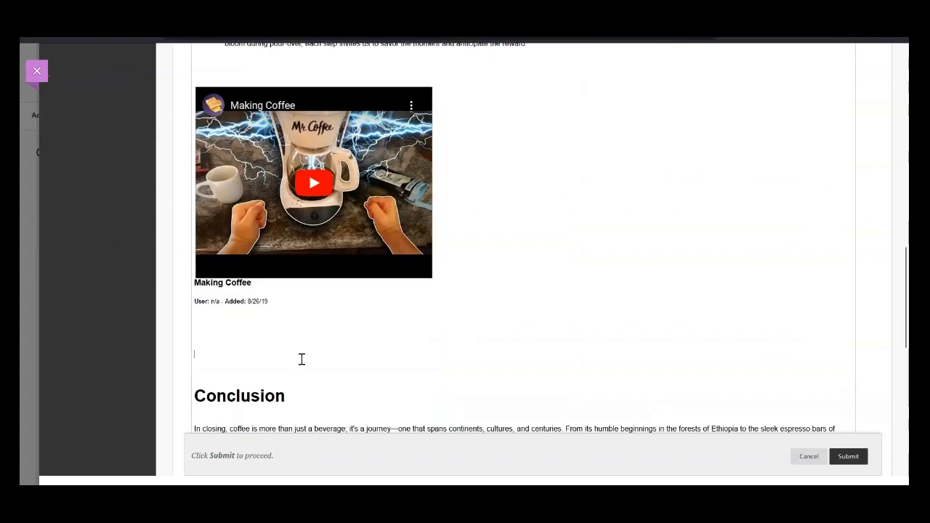
key(BackSpace)
key(BackSpace)
scroll(351, 354, up, 8)
scroll(351, 354, up, 3)
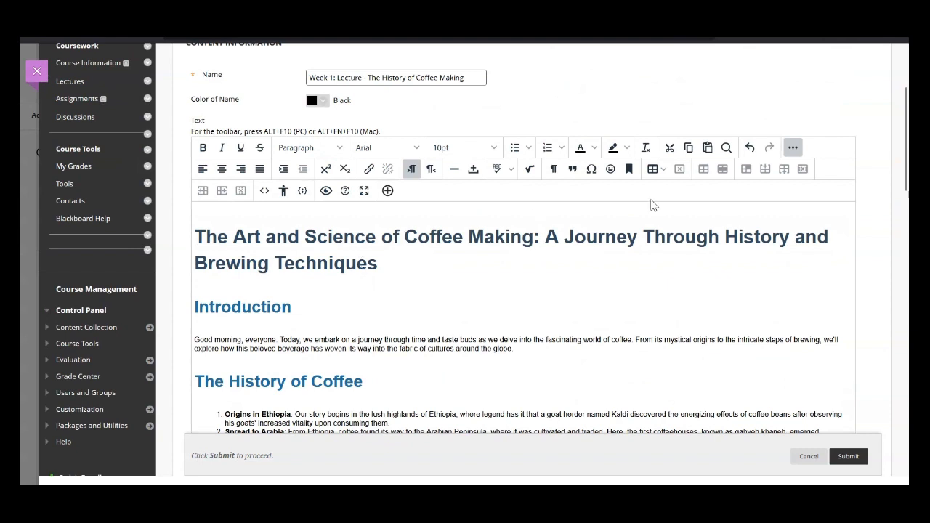
click(369, 170)
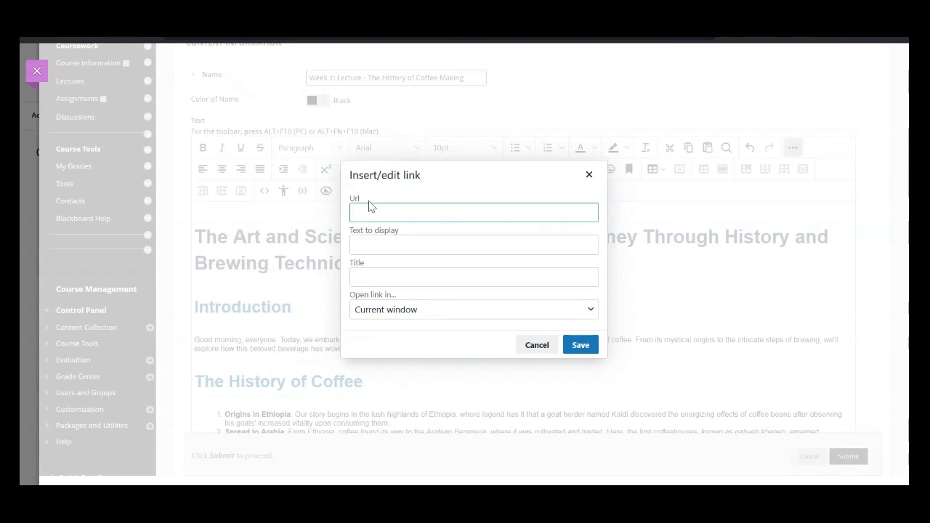
text(https://www.youtube.com/watch?v=ipB6P1uzNYM)
click(383, 275)
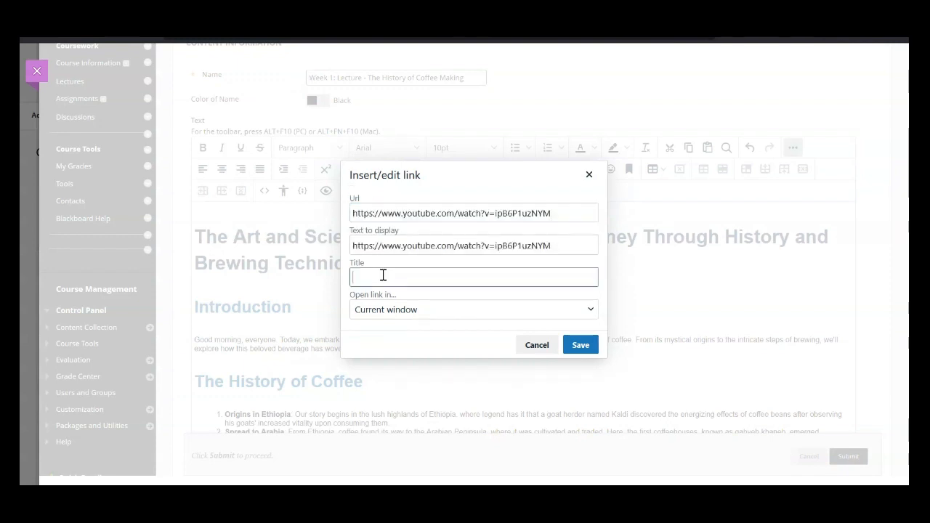
click(386, 247)
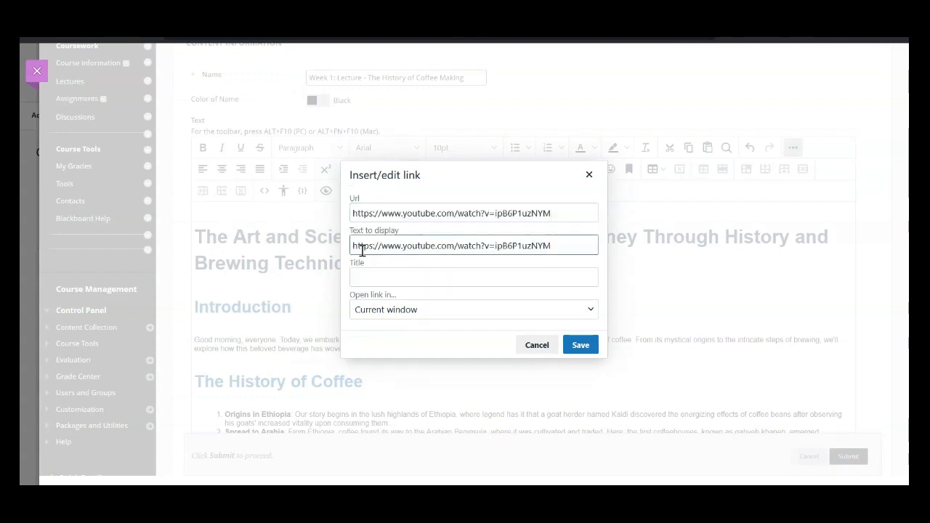
drag(353, 245, 556, 252)
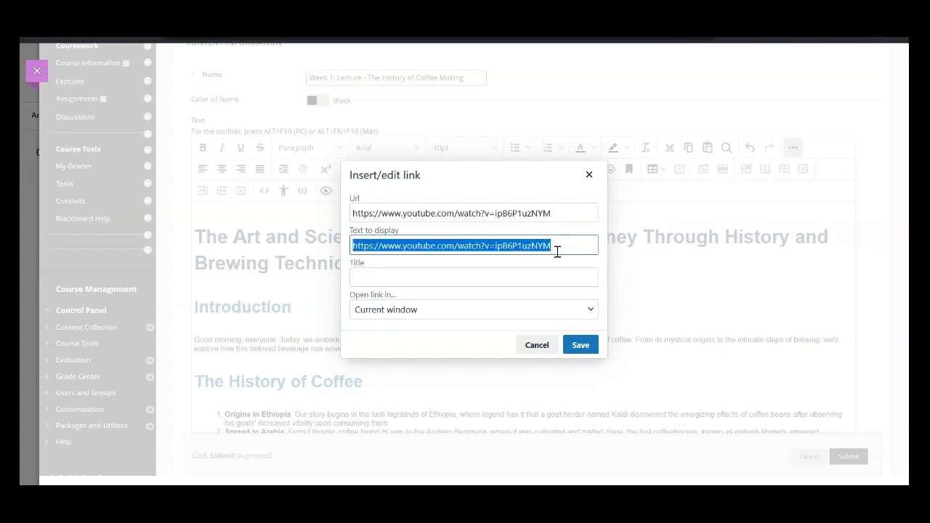